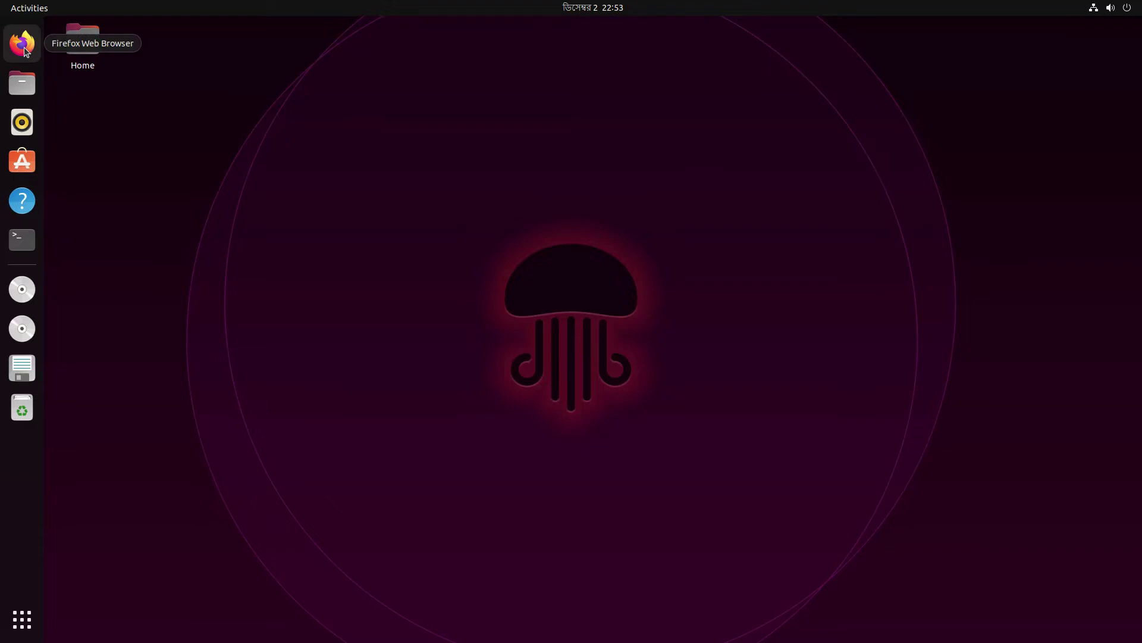
left_click(24, 48)
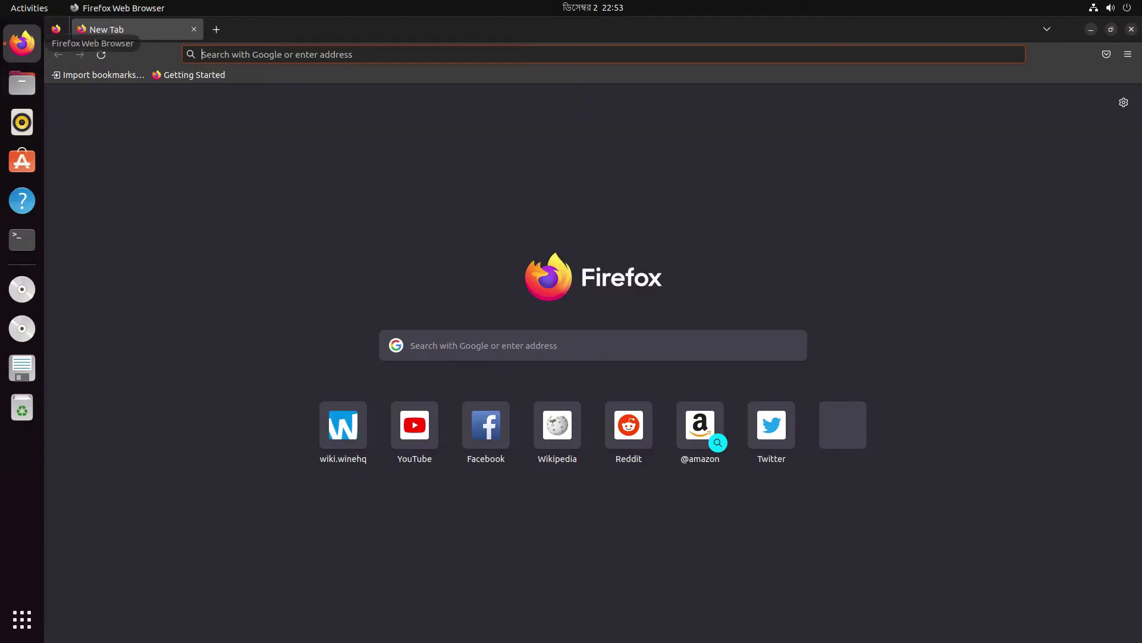
left_click(376, 57)
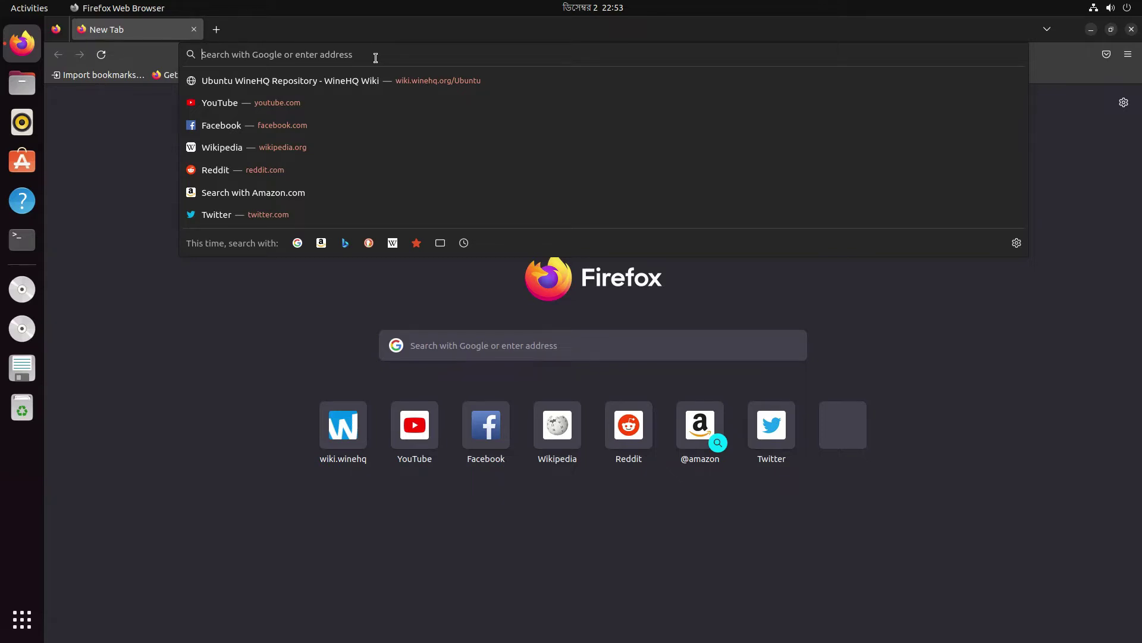
type("python")
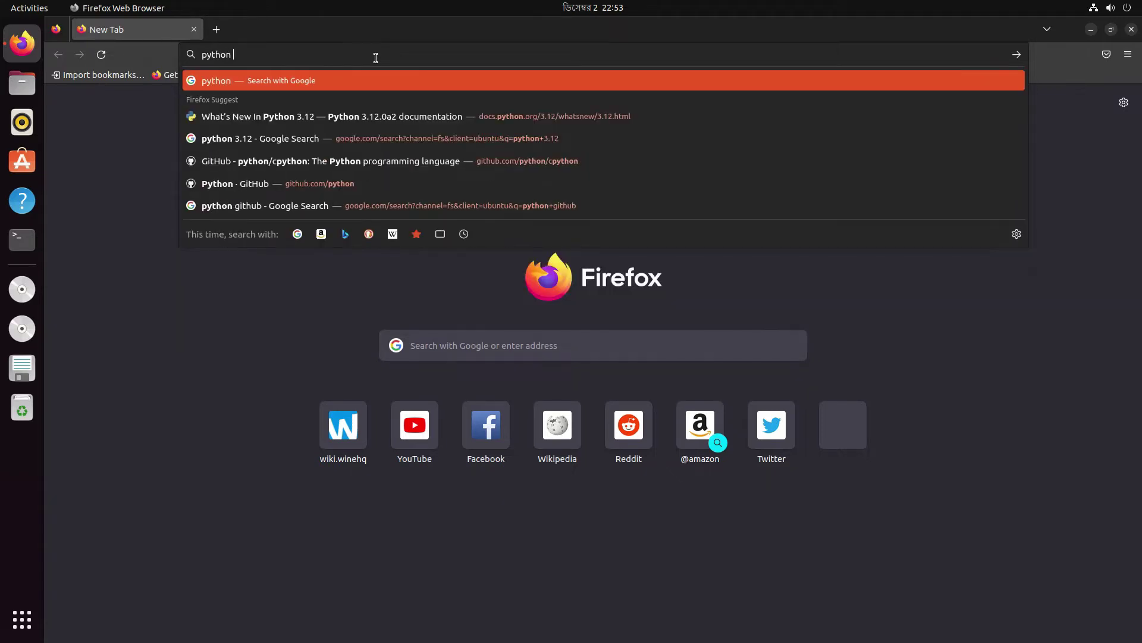
key("Down")
key("Down")
key("Down")
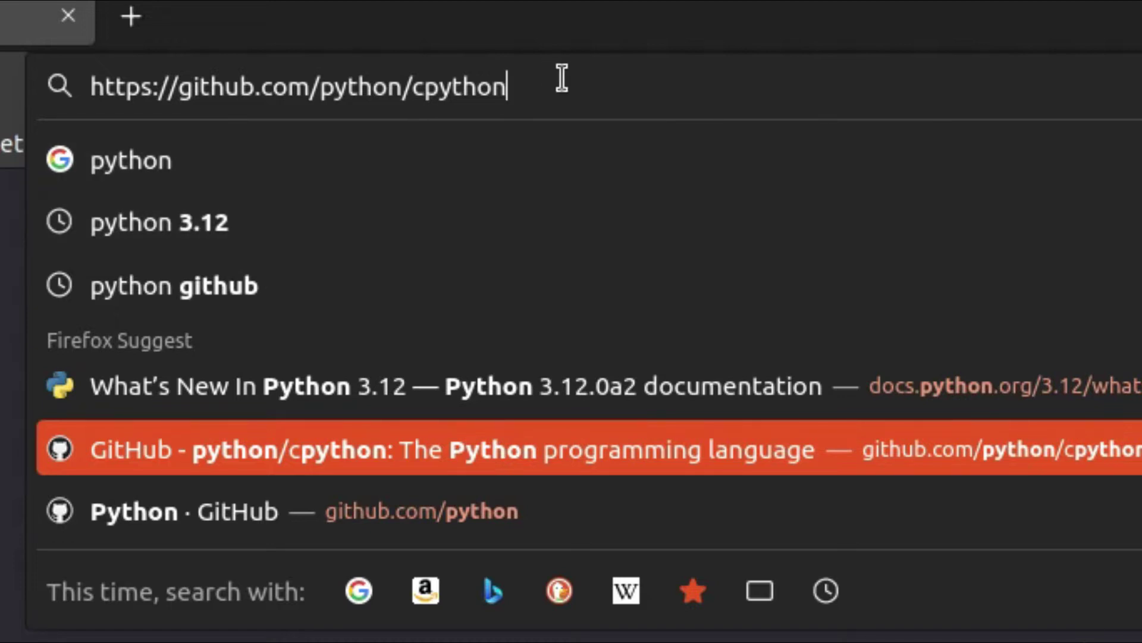
key("Return")
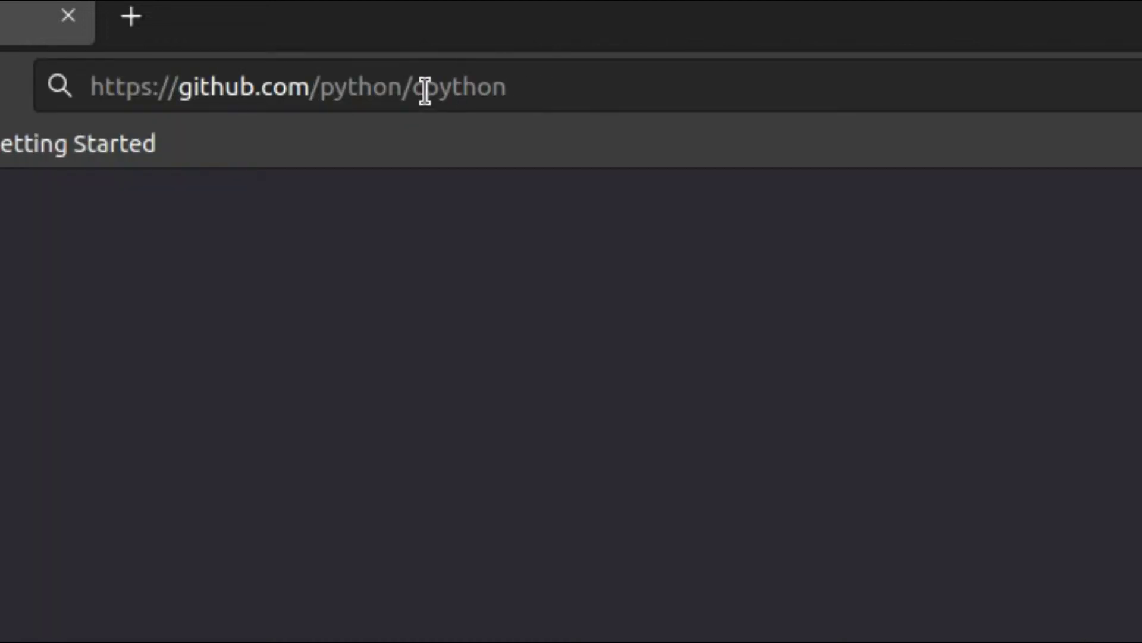
left_click(643, 87)
left_click(629, 90)
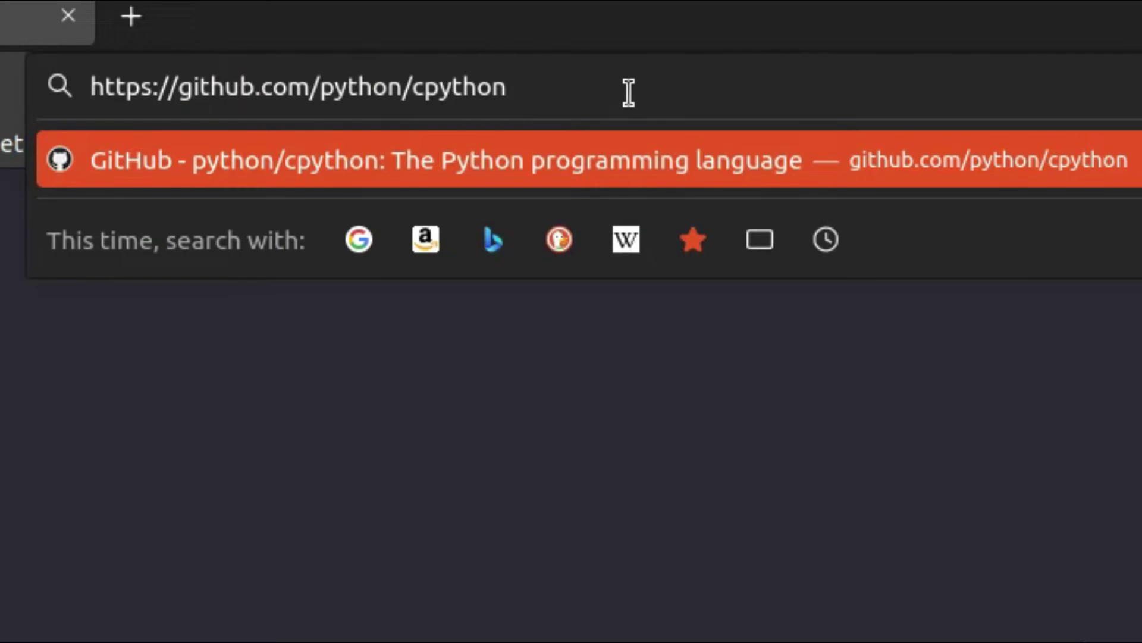
key("Return")
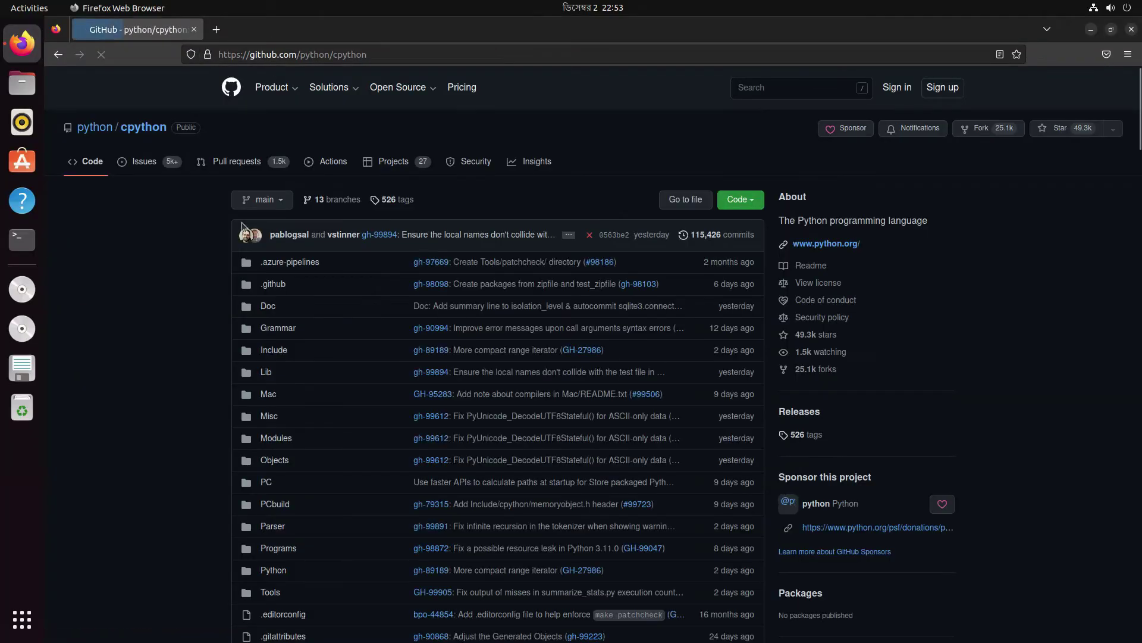
scroll(473, 333, "down", 10)
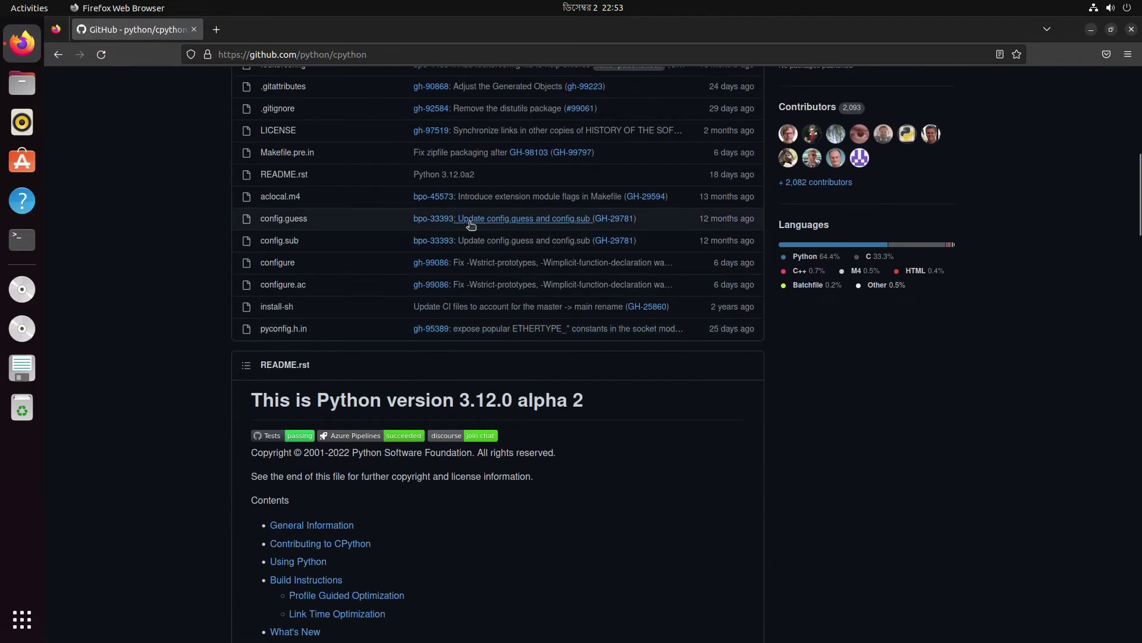
scroll(394, 396, "up", 3)
scroll(395, 396, "up", 15)
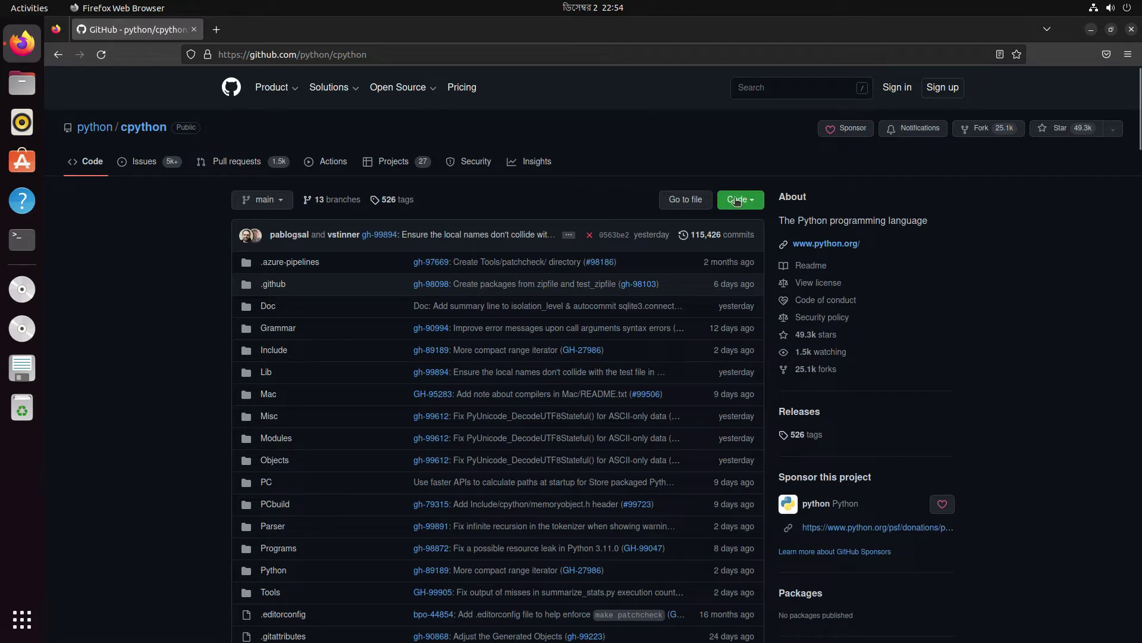
left_click(724, 203)
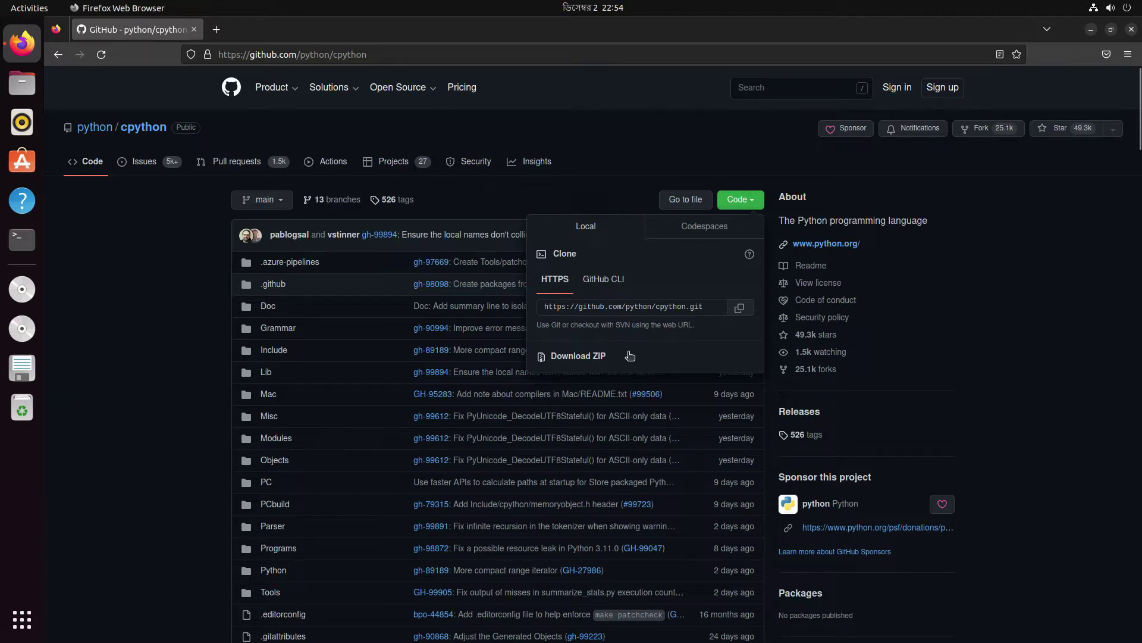
left_click(593, 356)
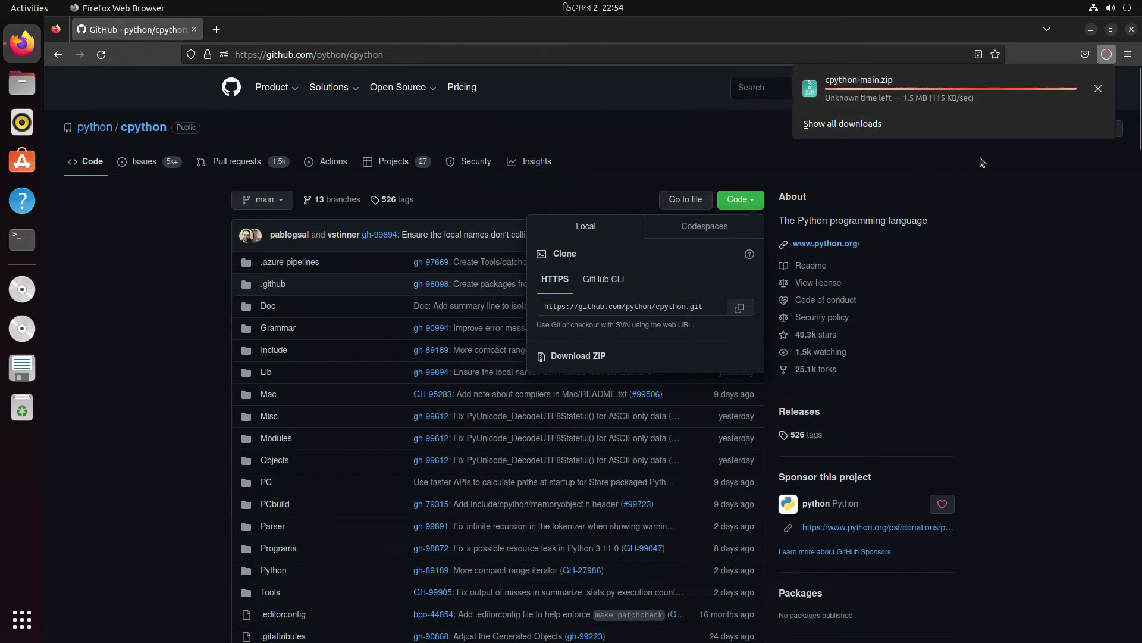
left_click(1098, 89)
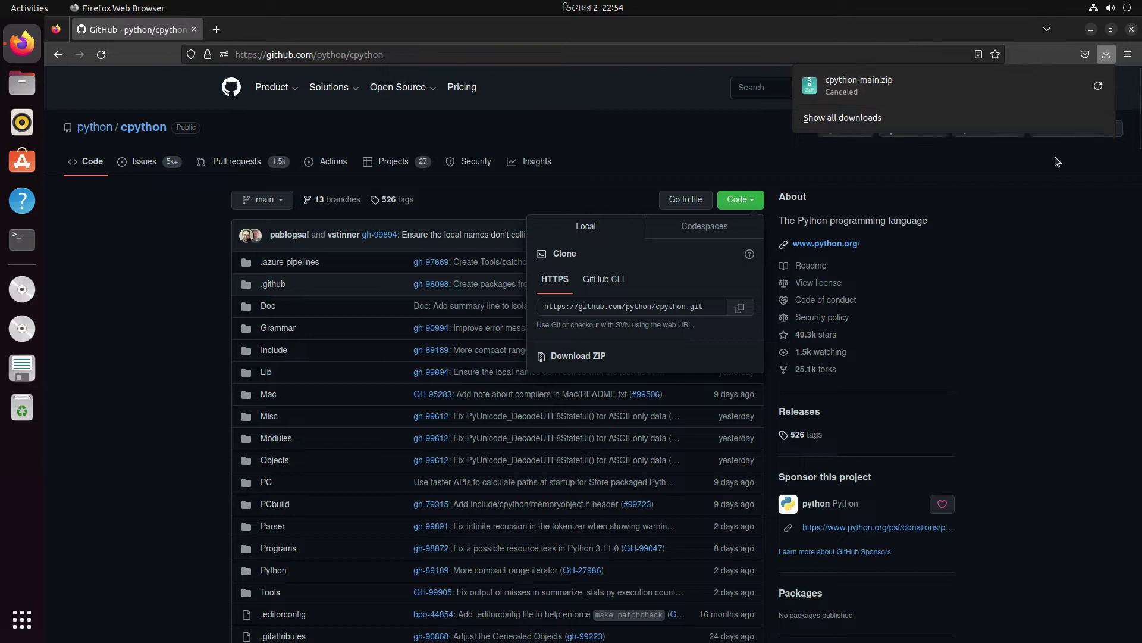
left_click(982, 273)
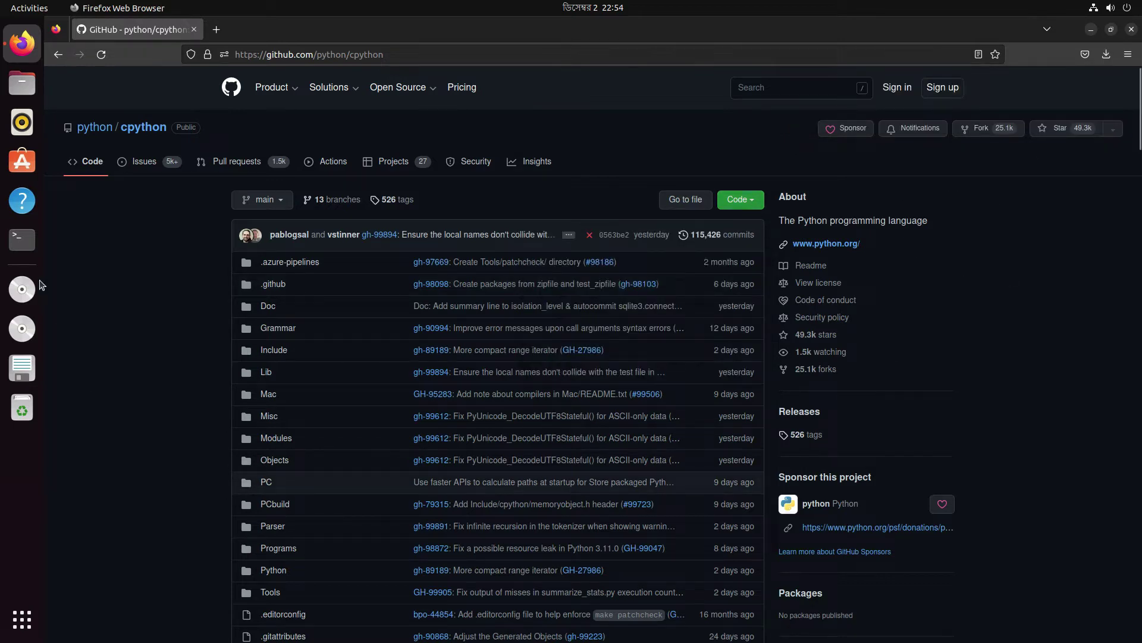
Minimize the browser, open a Terminal window and refresh the package lists with sudo apt update.
left_click(1093, 34)
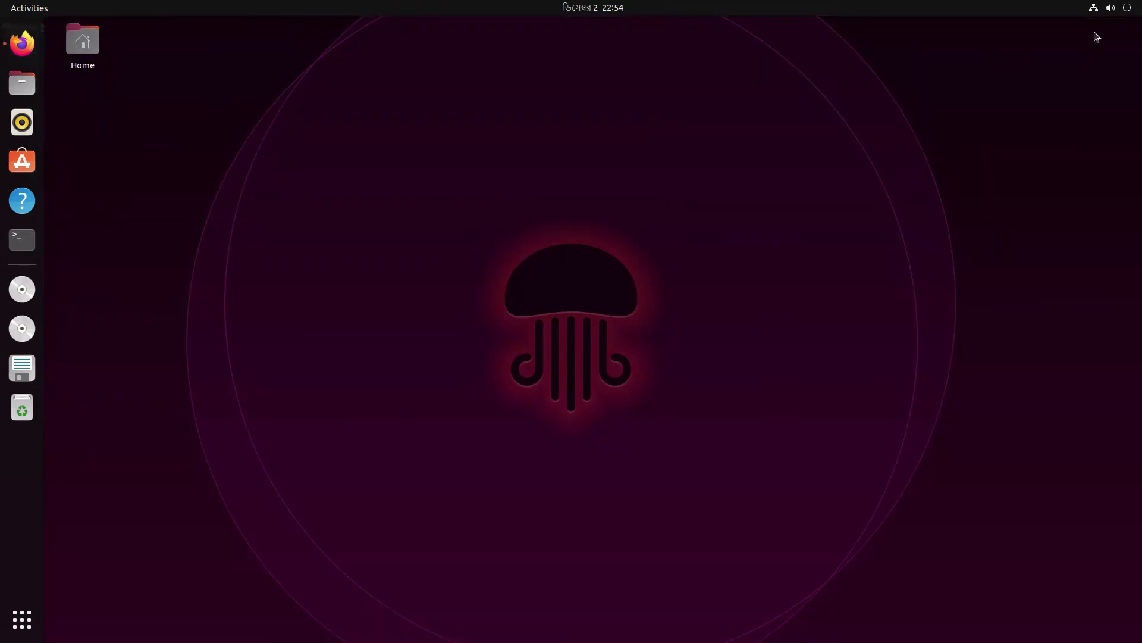
left_click(35, 246)
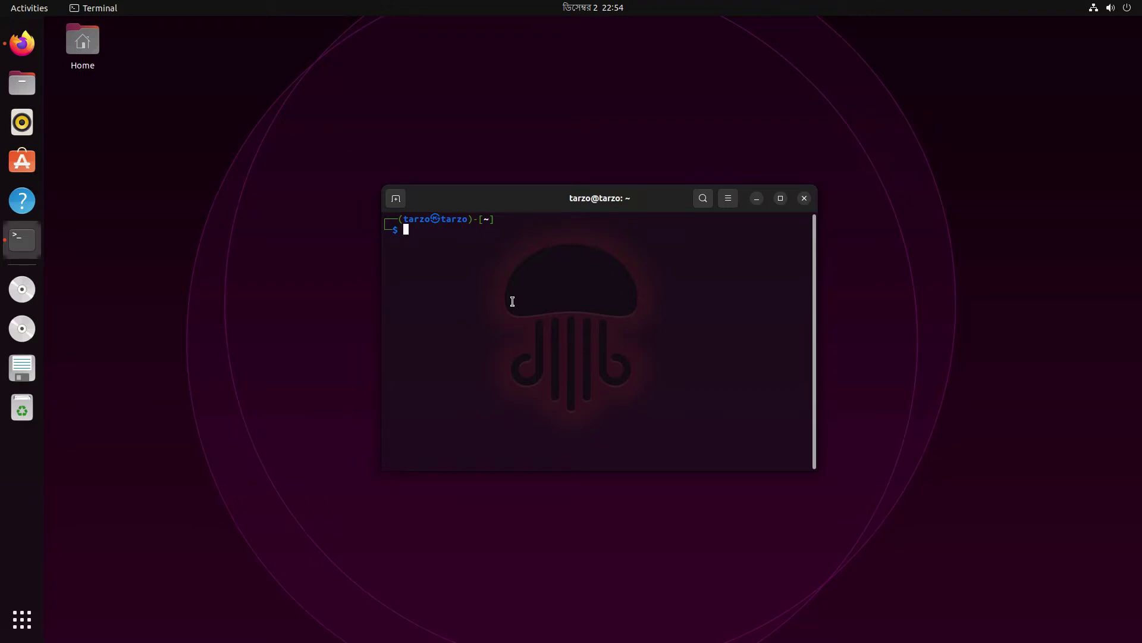
type("sudi")
key("BackSpace")
type("o apt update")
key("Return")
key("Return")
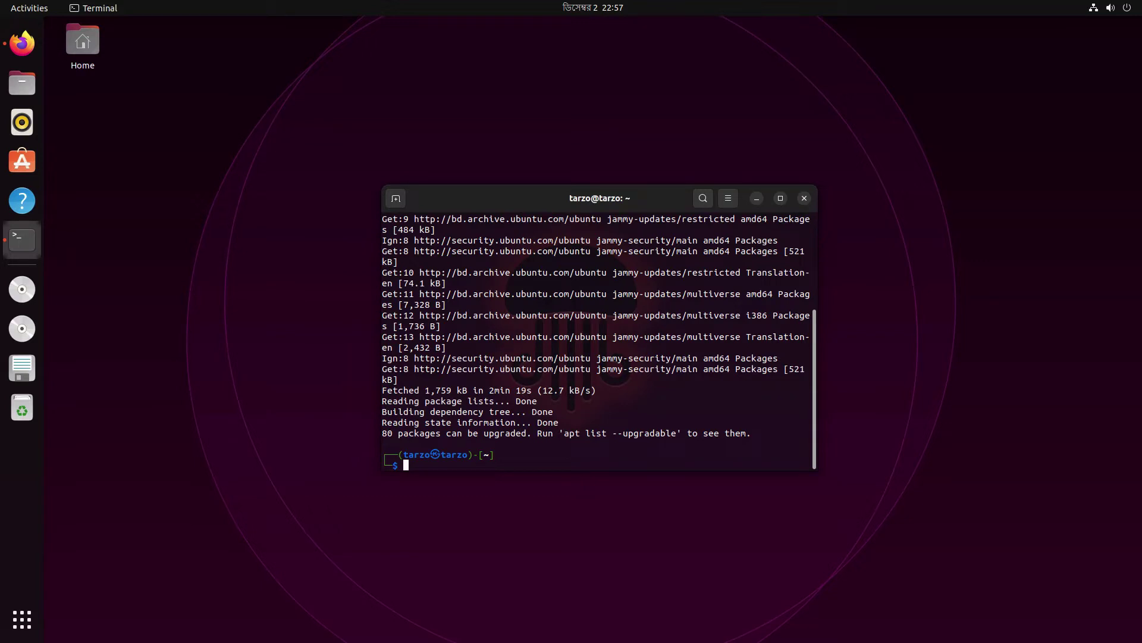
Install Git with sudo apt install git and accept the installation with Y.
type("sudo ap t")
key("BackSpace")
key("BackSpace")
type("t install git")
key("Return")
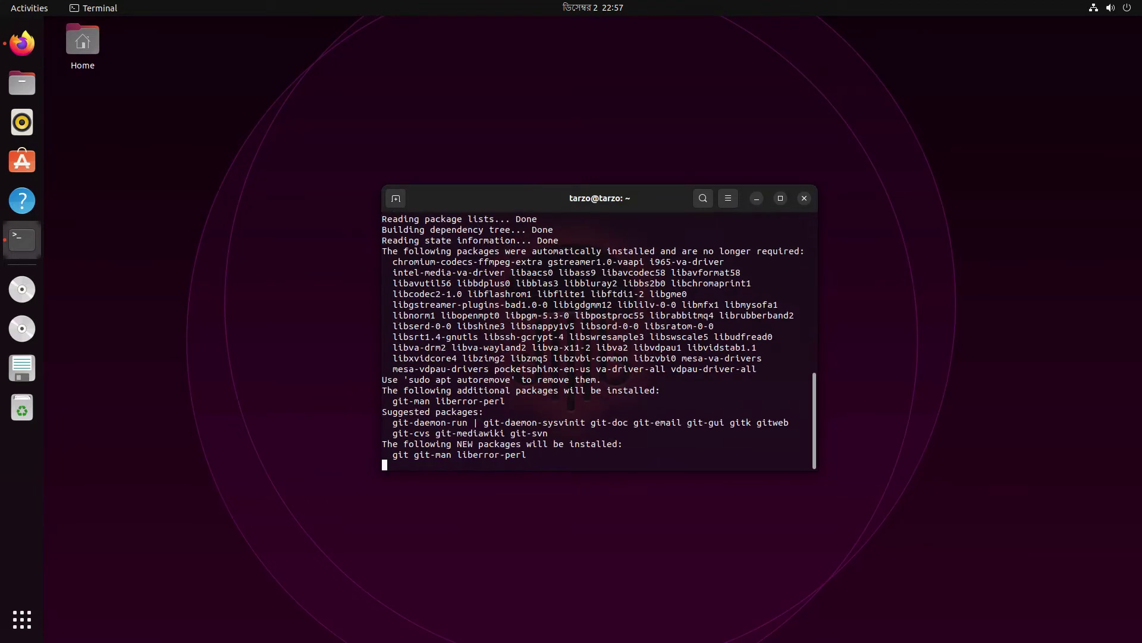
type("Y")
key("Return")
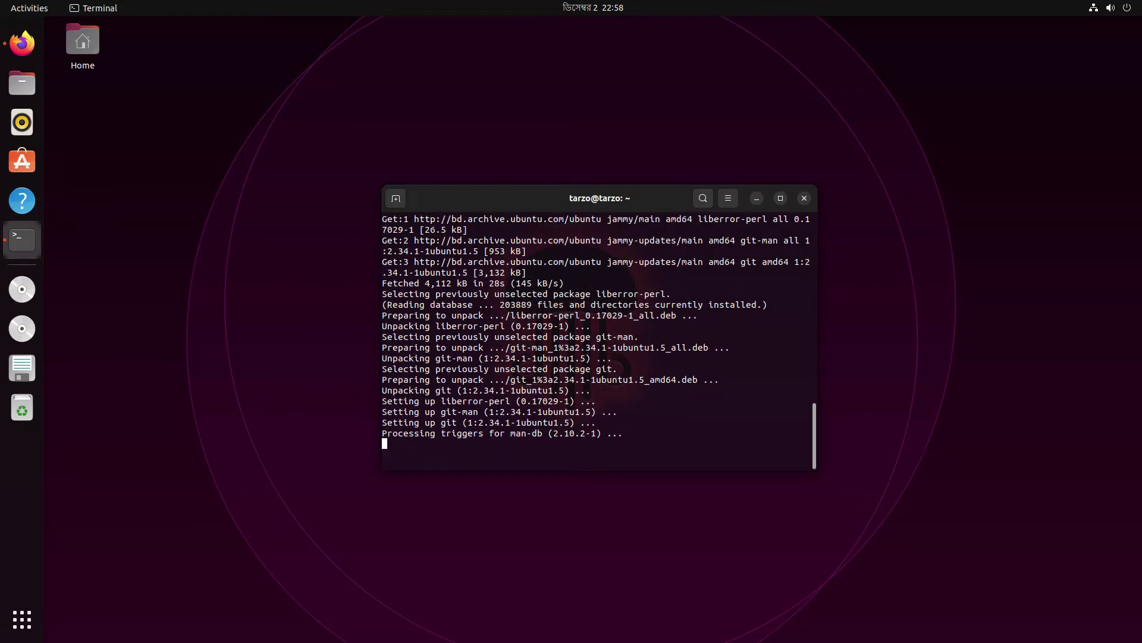
Clear the terminal output and change into the Downloads directory.
type("clear")
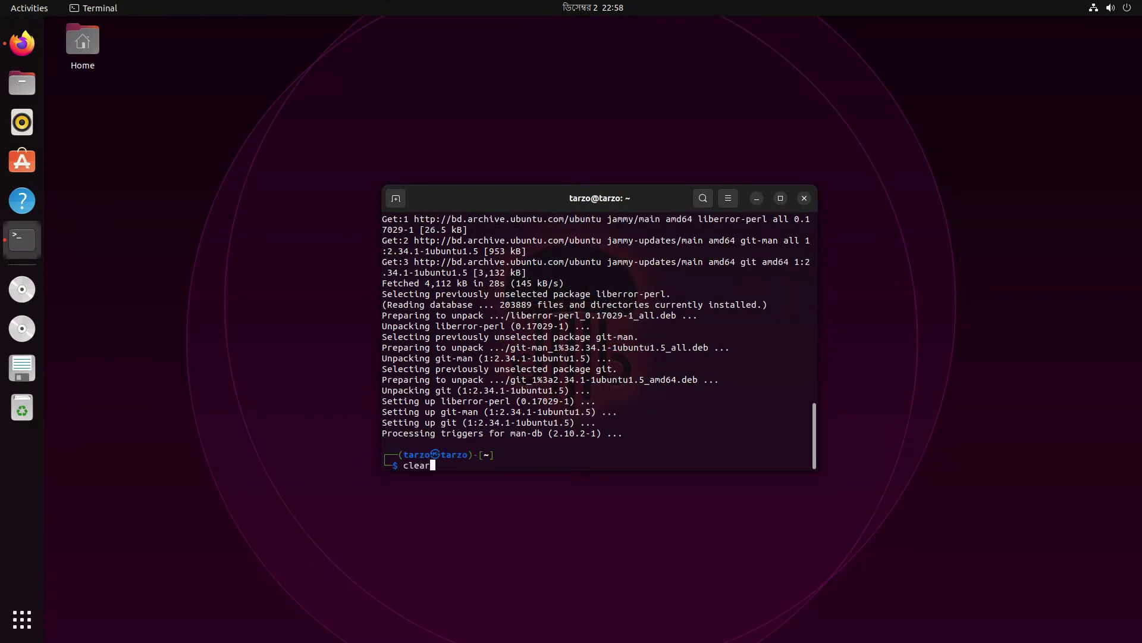
key("Return")
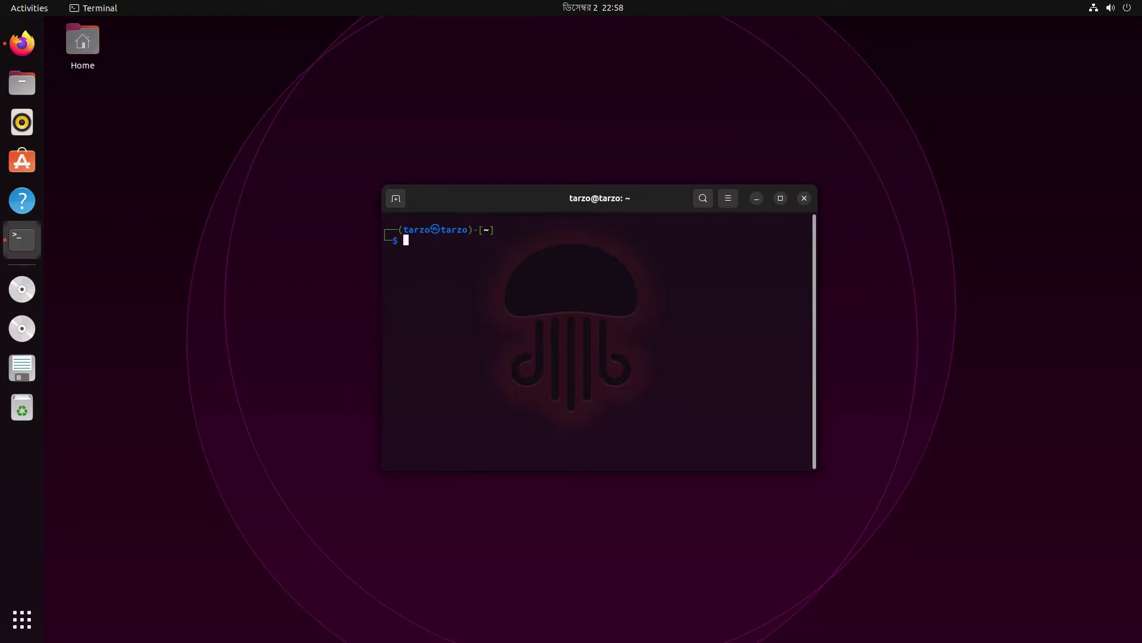
type("cd Do")
key("Tab")
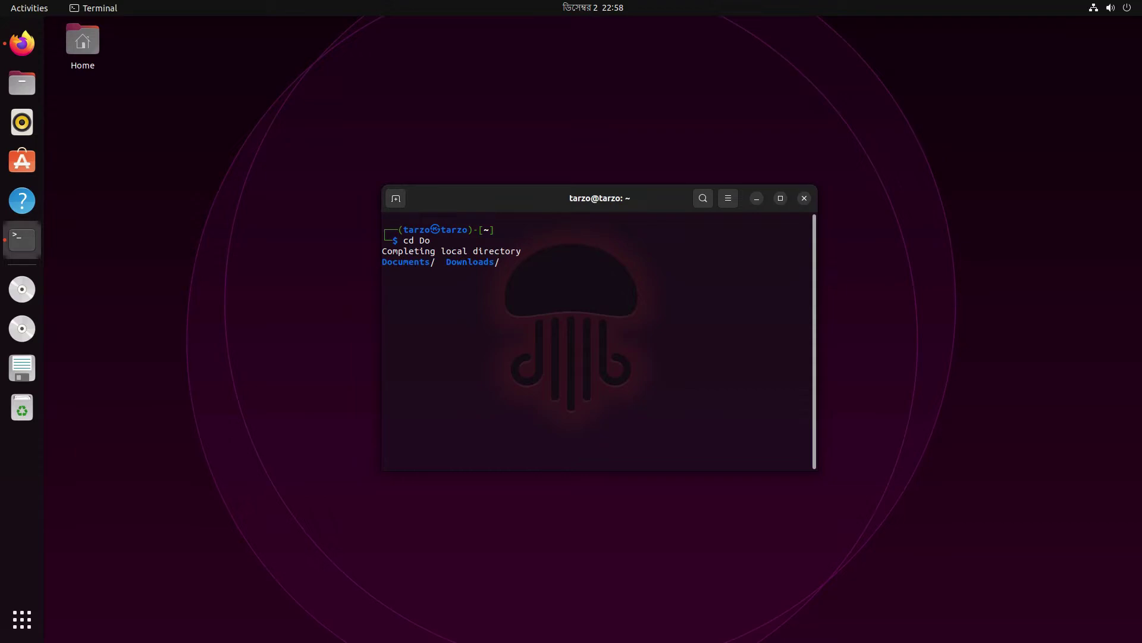
type("w")
key("Tab")
key("Return")
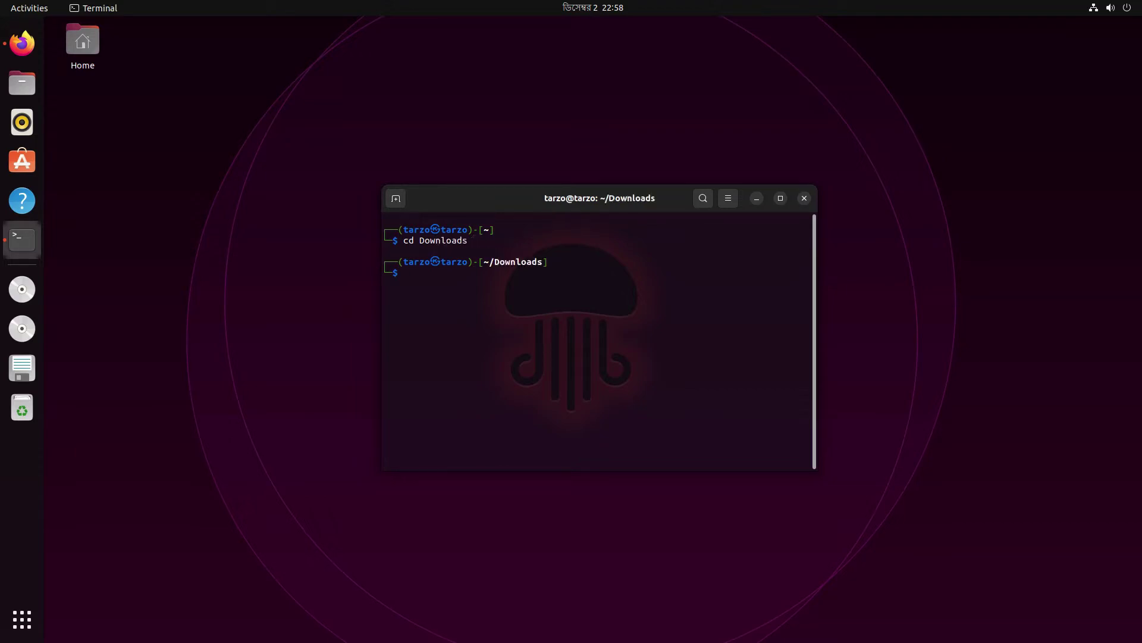
type("git clone")
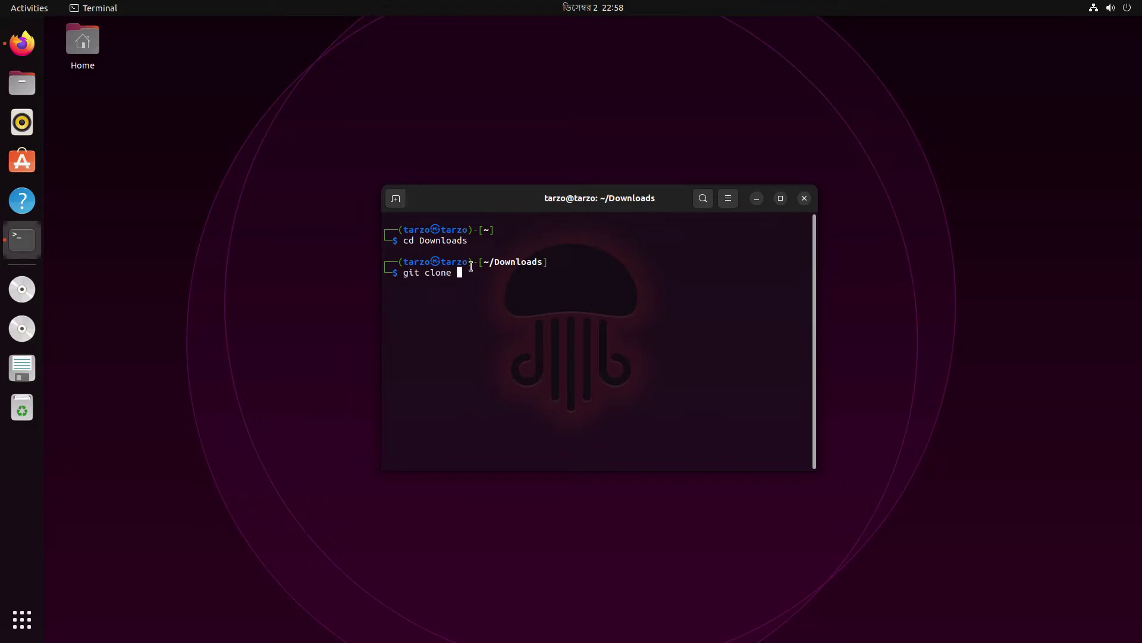
left_click(22, 43)
left_click(736, 202)
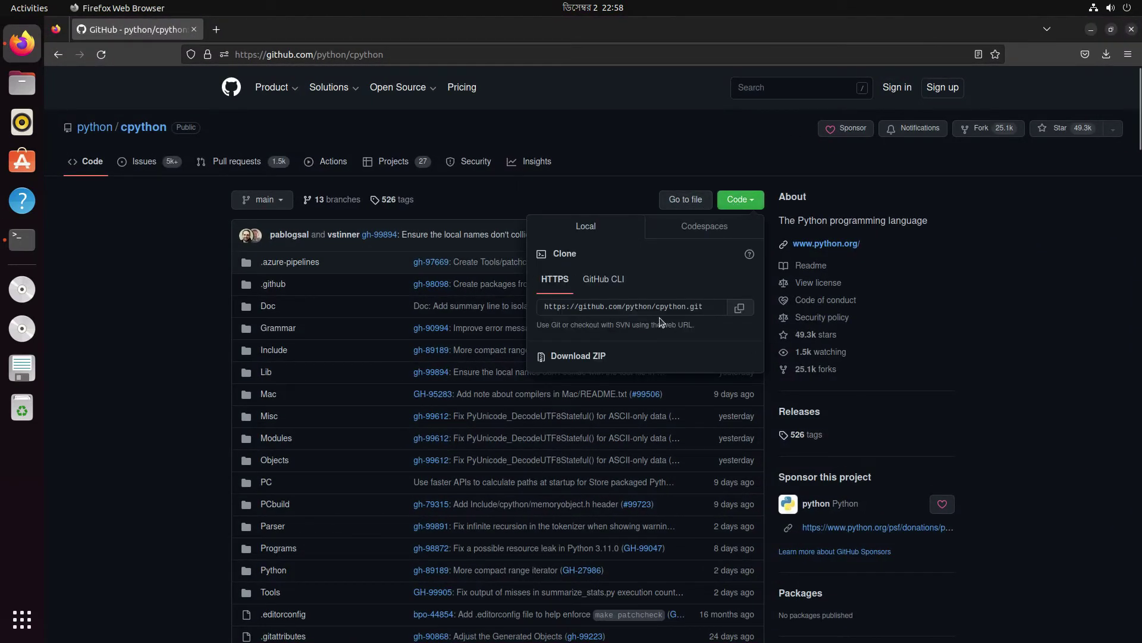
left_click(740, 308)
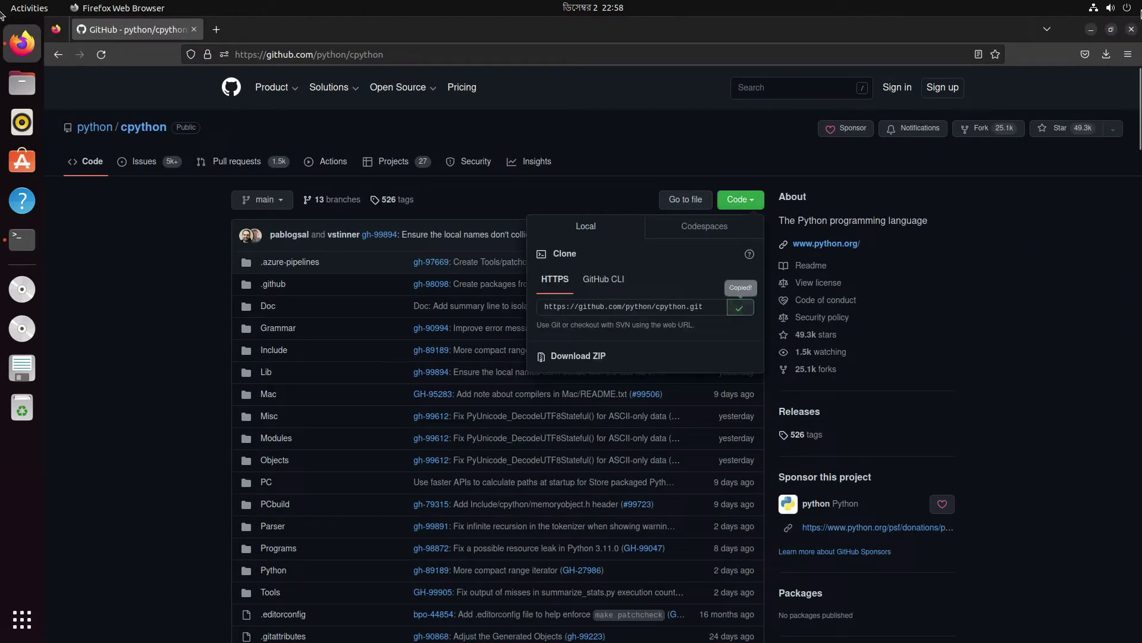
left_click(1091, 29)
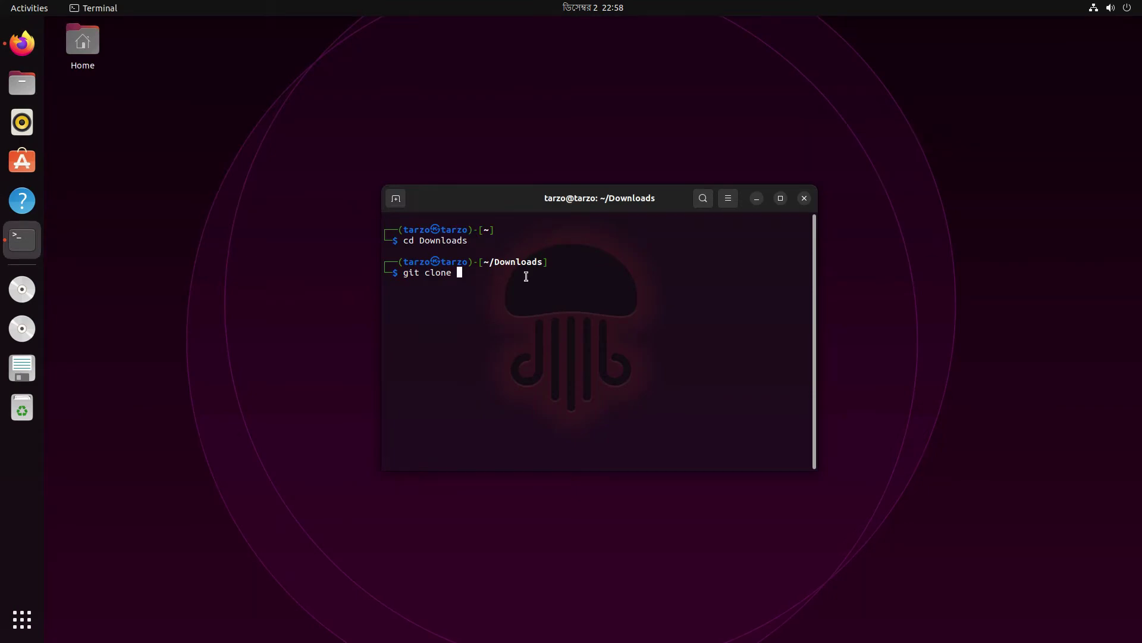
key("ctrl+shift+v")
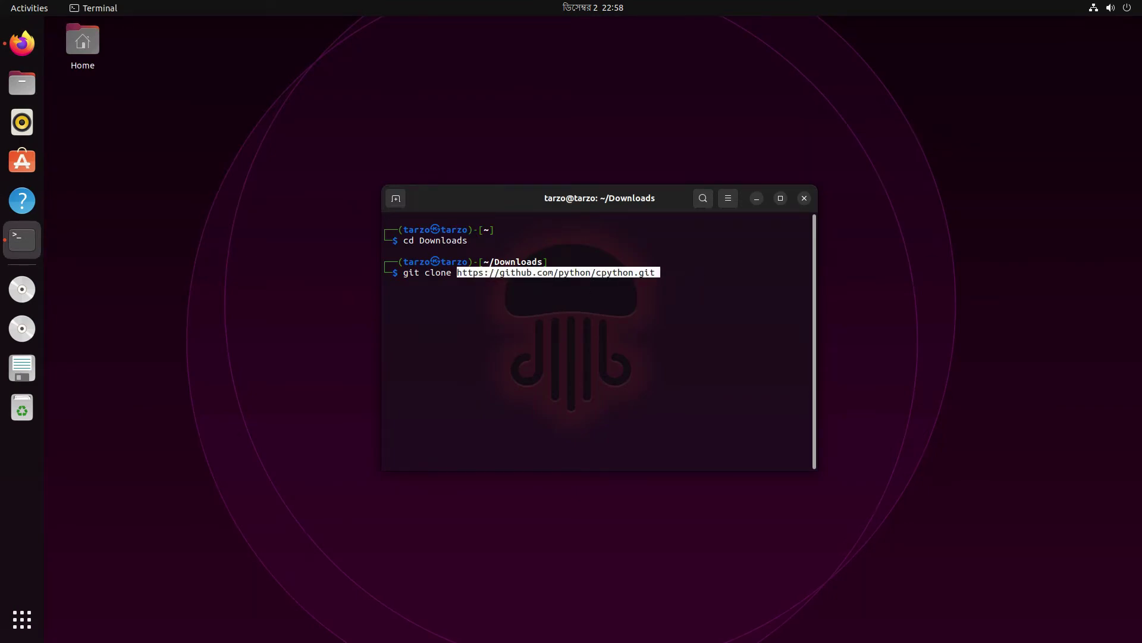
key("Return")
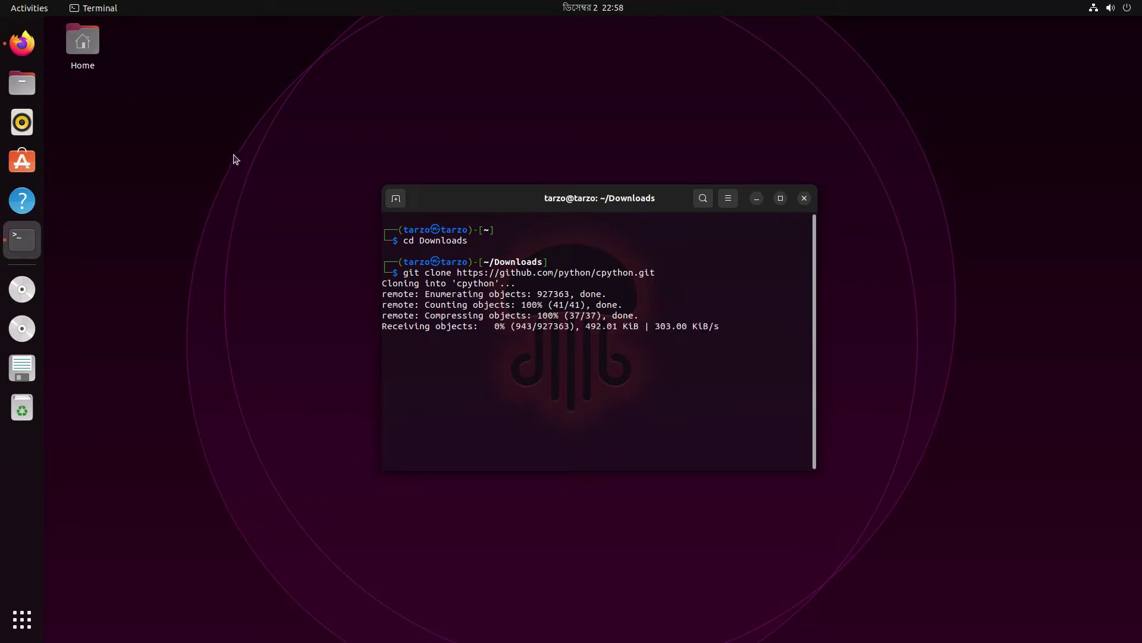
Return to the repository page in Firefox and read the README's version heading and its Build Instructions for Unix and Linux.
left_click(35, 48)
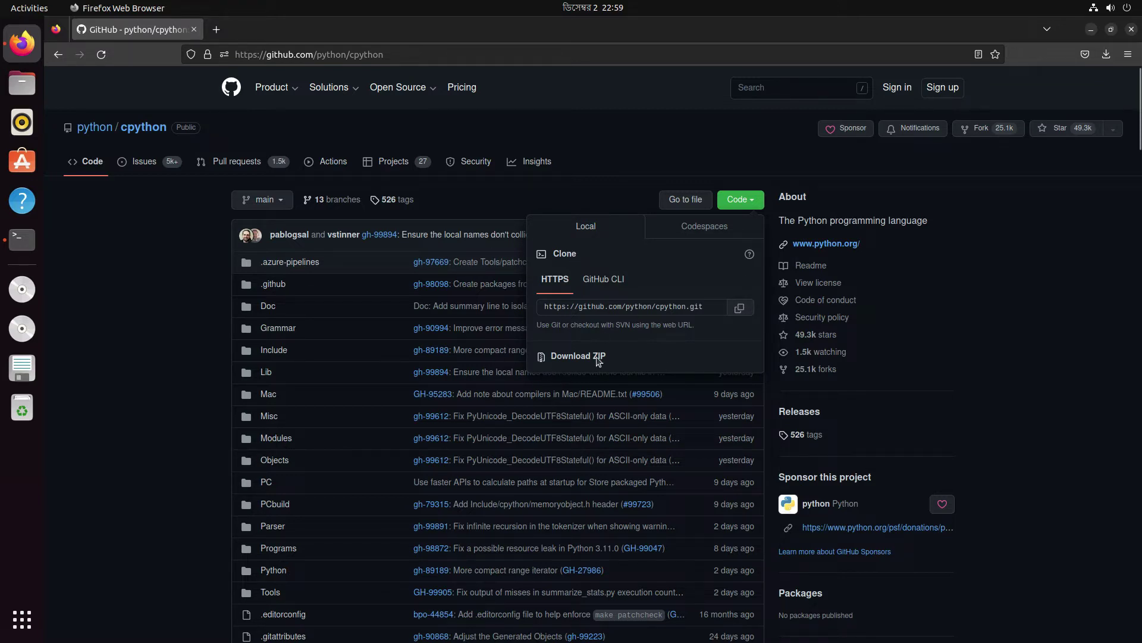
scroll(254, 284, "down", 10)
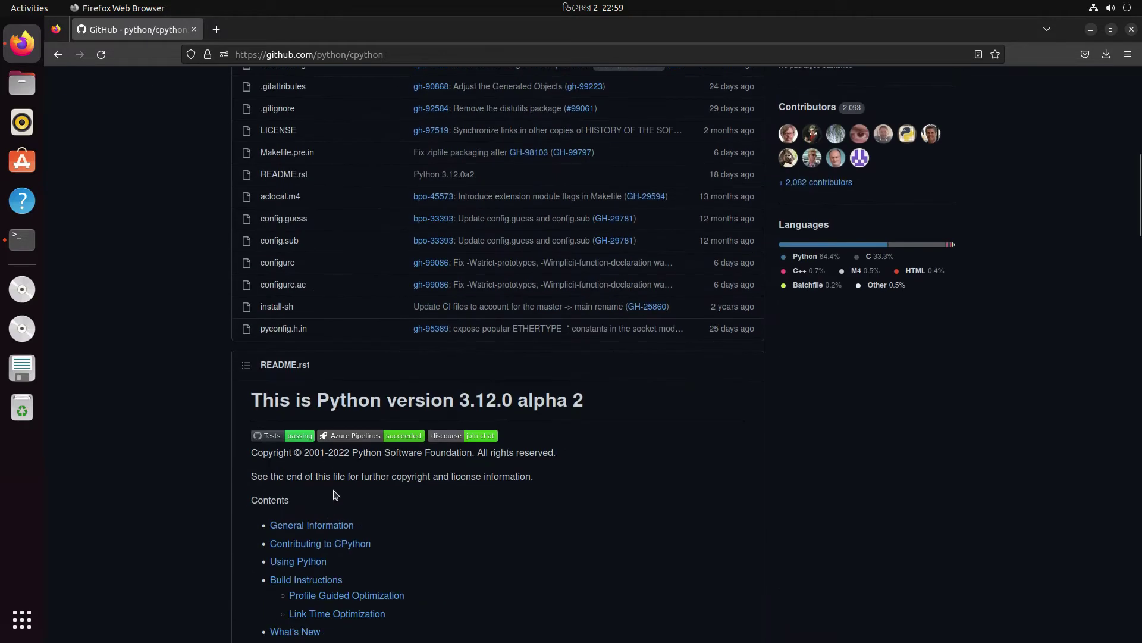
scroll(344, 244, "up", 7)
scroll(324, 367, "down", 5)
scroll(365, 342, "down", 2)
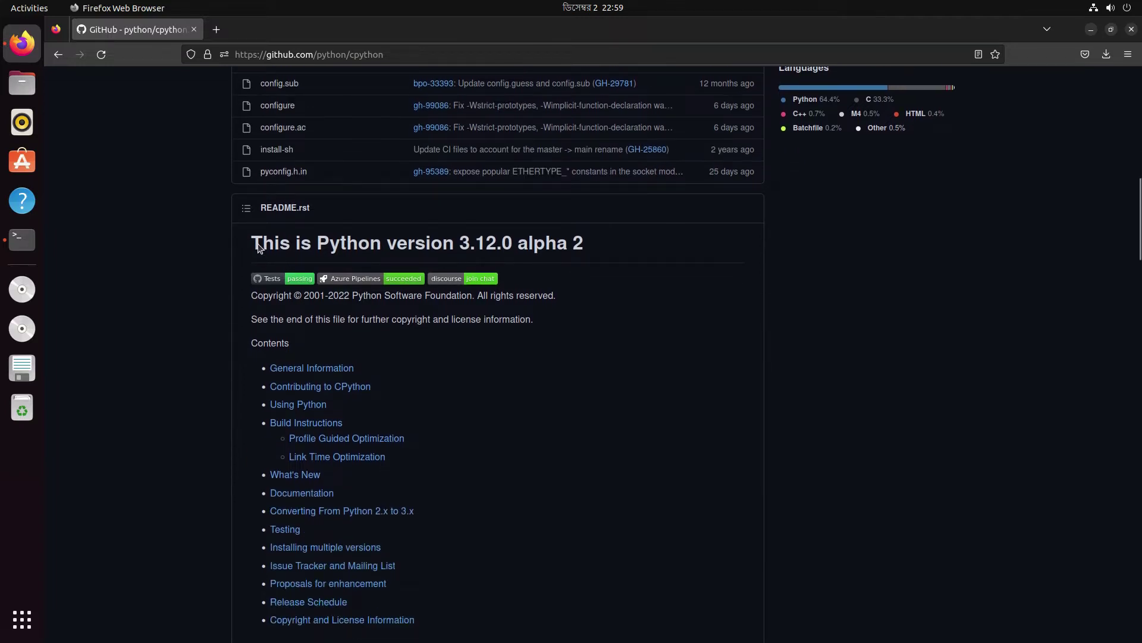
left_click_drag(465, 248, 497, 244)
left_click(496, 244)
scroll(354, 238, "down", 6)
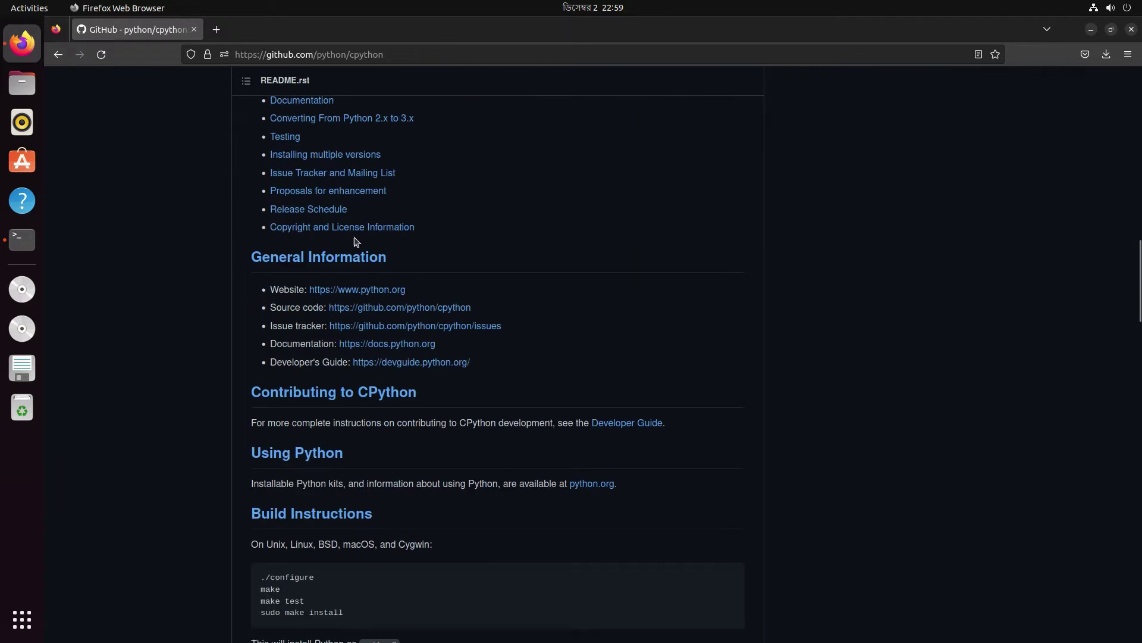
scroll(359, 239, "down", 4)
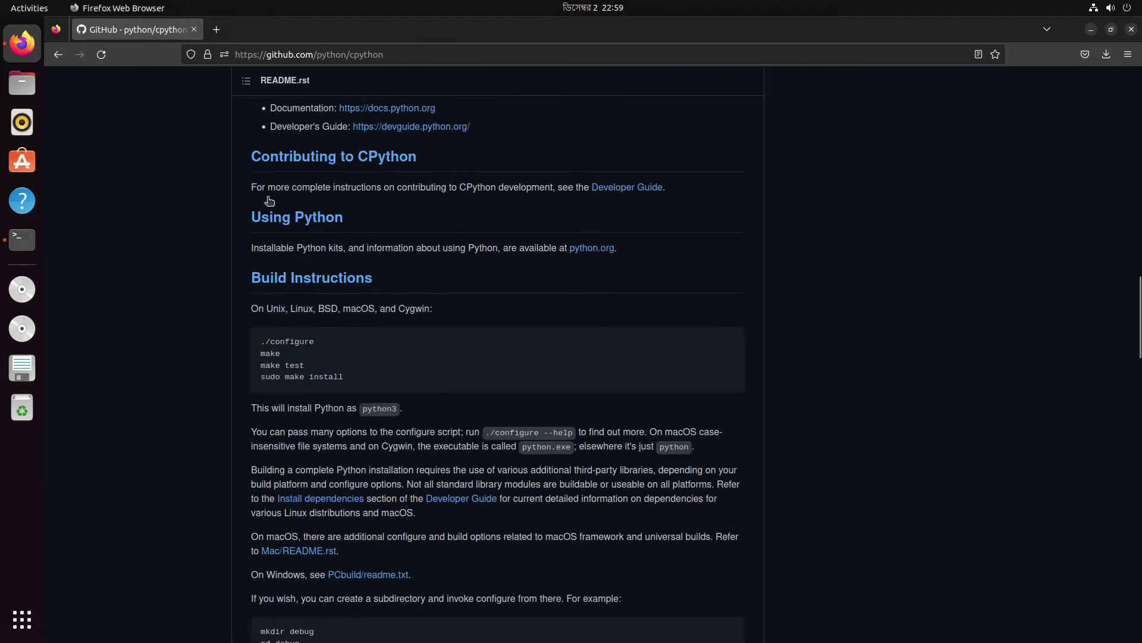
scroll(297, 307, "down", 1)
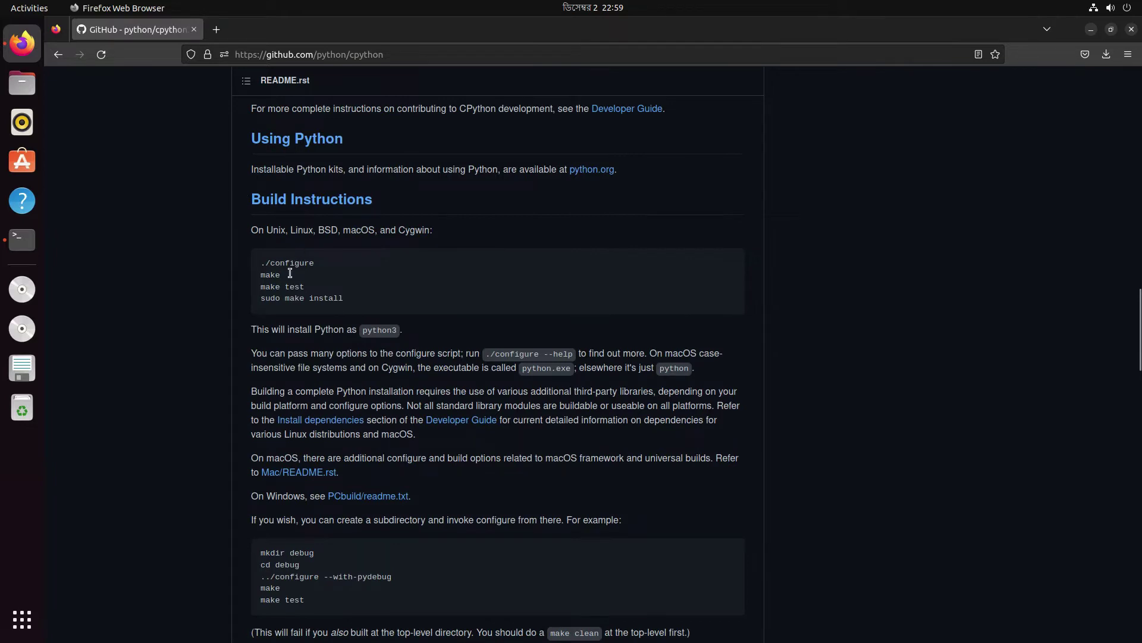
scroll(370, 497, "down", 2)
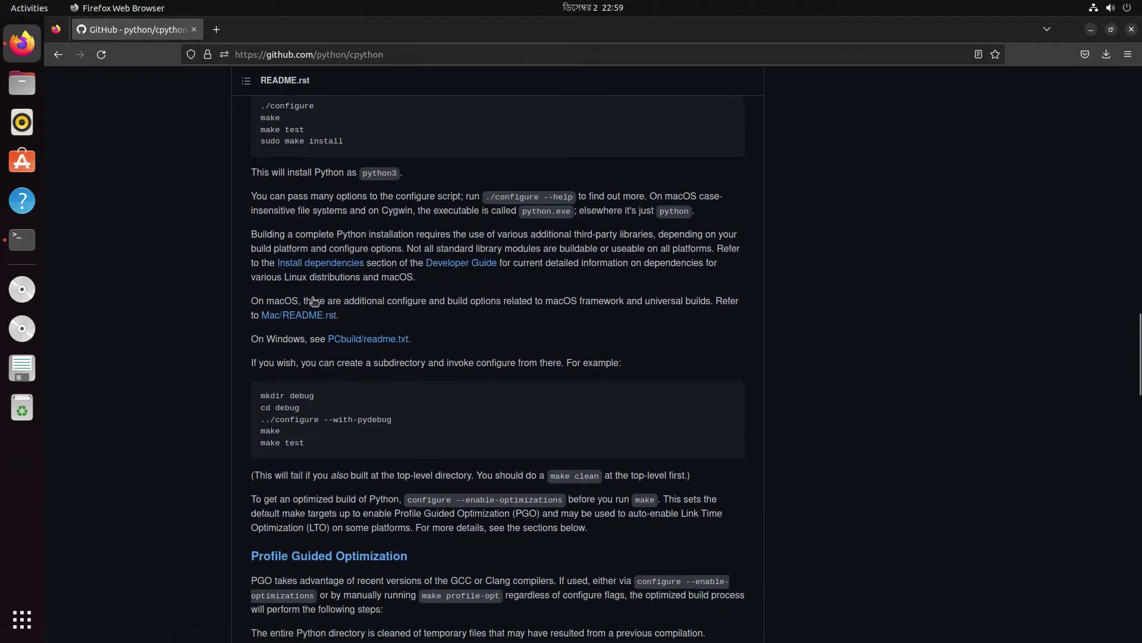
Read the remaining README sections, including Profile Guided Optimization, Testing and Installing multiple versions, and return to the start of the repository page.
scroll(337, 291, "down", 4)
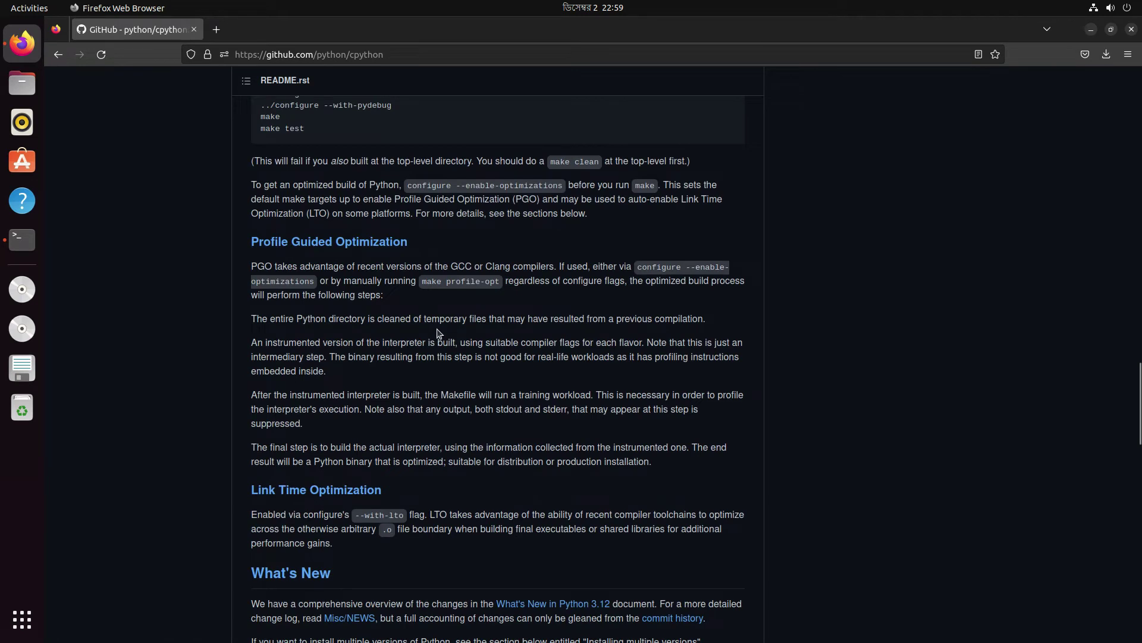
scroll(437, 332, "down", 2)
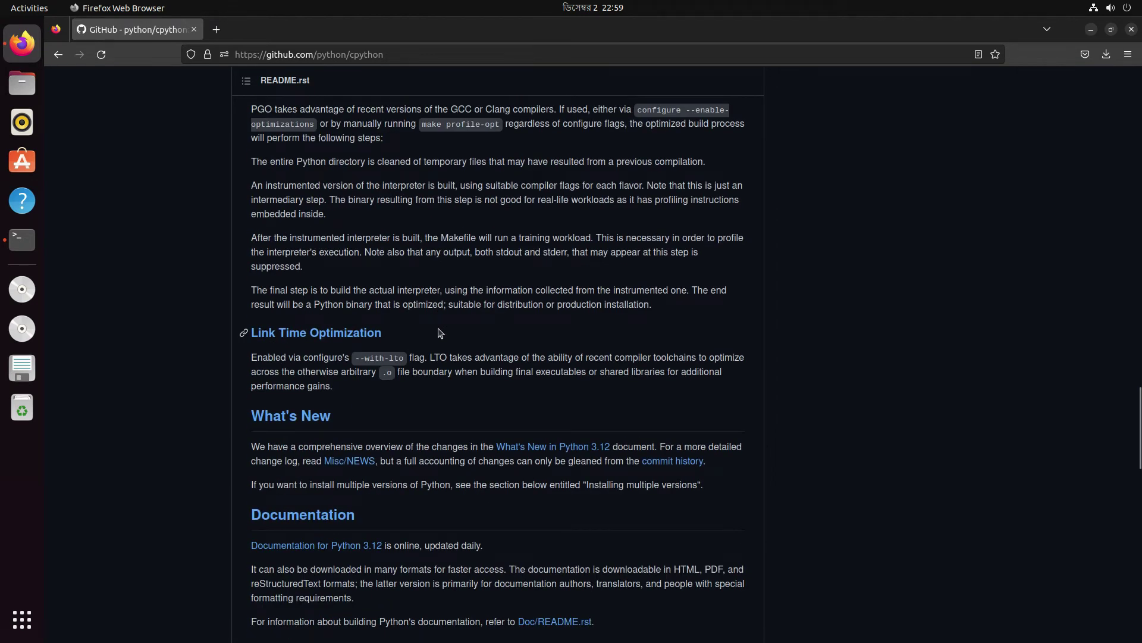
scroll(439, 332, "down", 2)
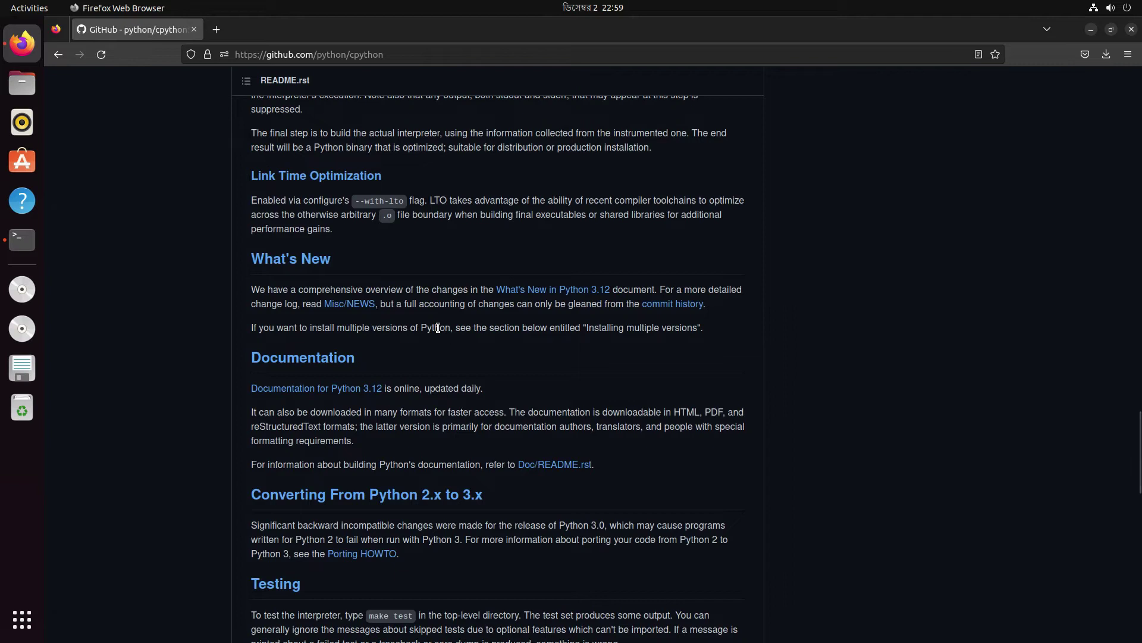
scroll(439, 330, "down", 3)
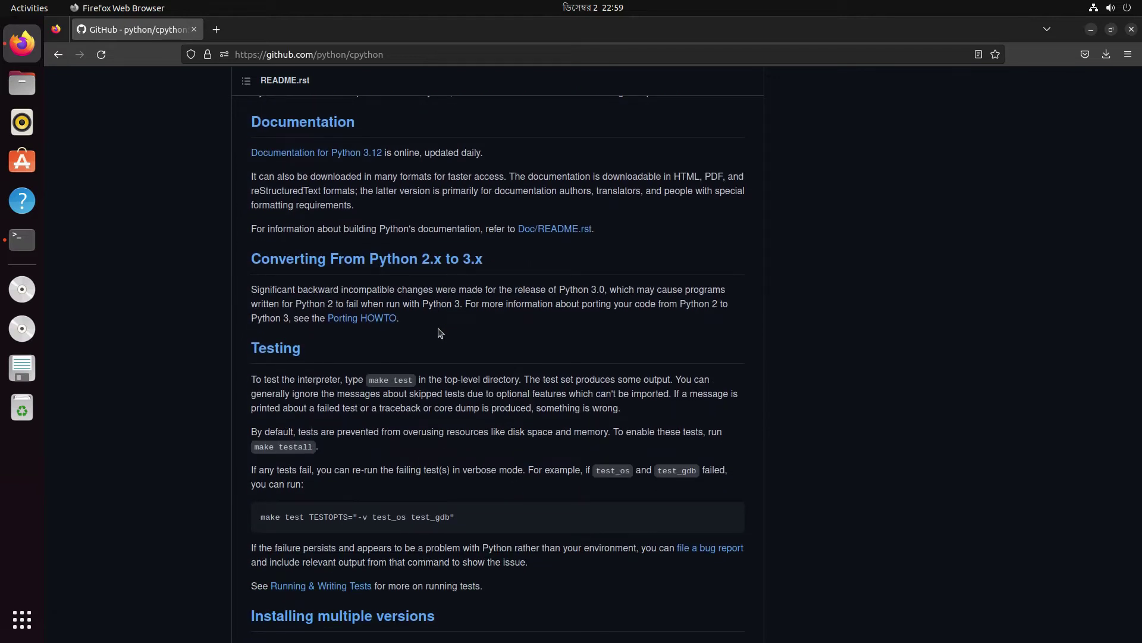
scroll(441, 333, "down", 7)
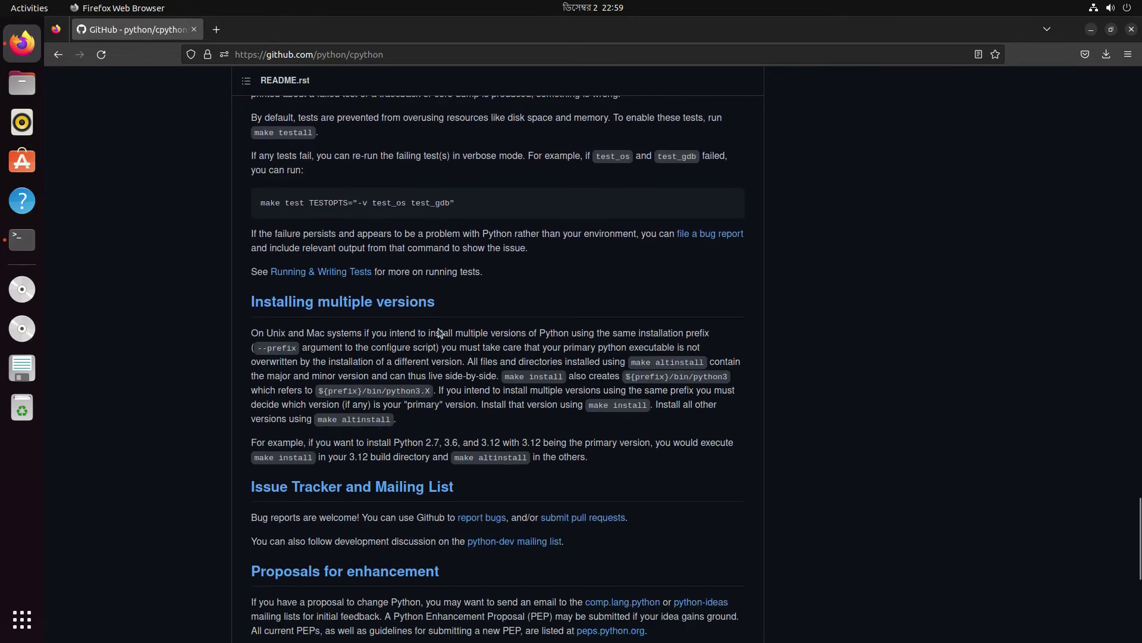
scroll(440, 333, "down", 2)
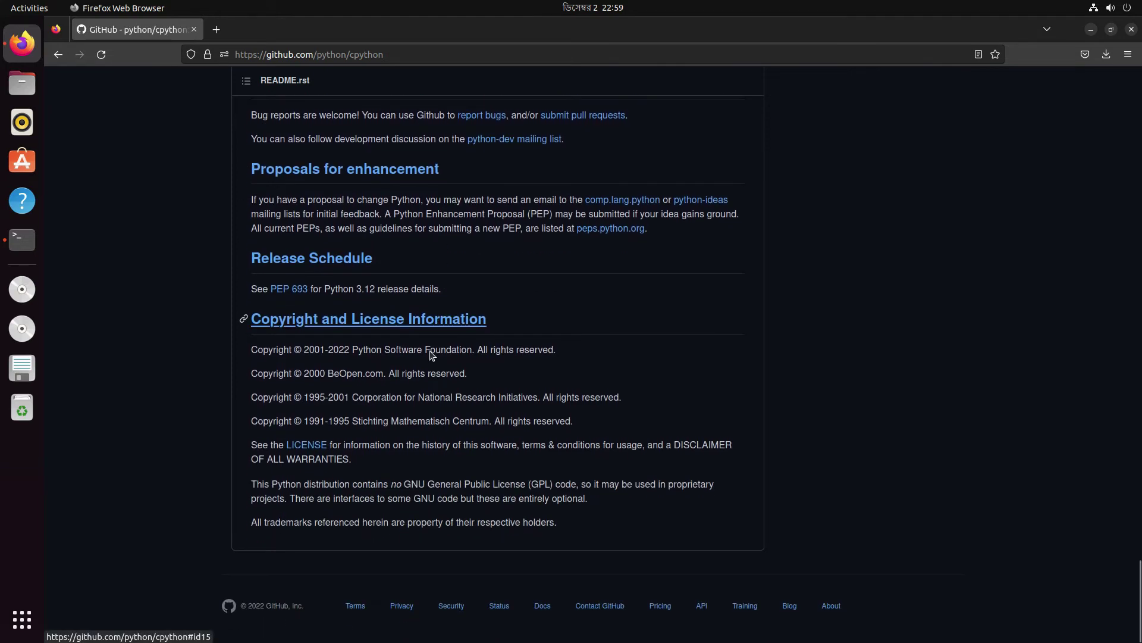
scroll(548, 426, "up", 10)
scroll(548, 427, "up", 15)
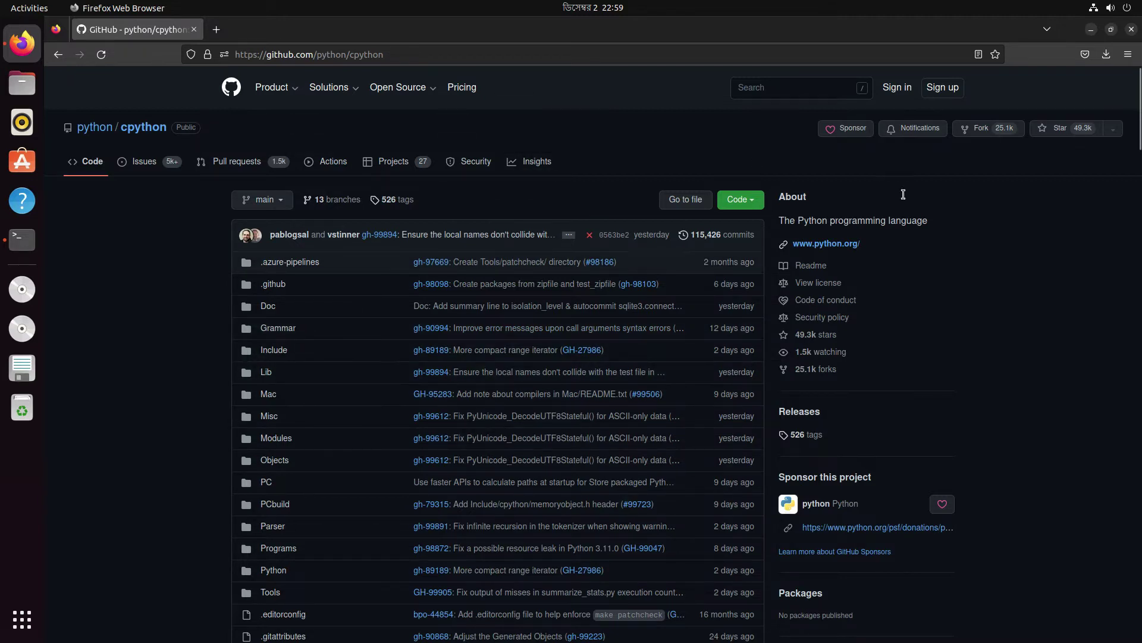
Check the clone progress in the terminal, and download the CPython repository as a ZIP archive from its GitHub page in Firefox.
left_click(1091, 30)
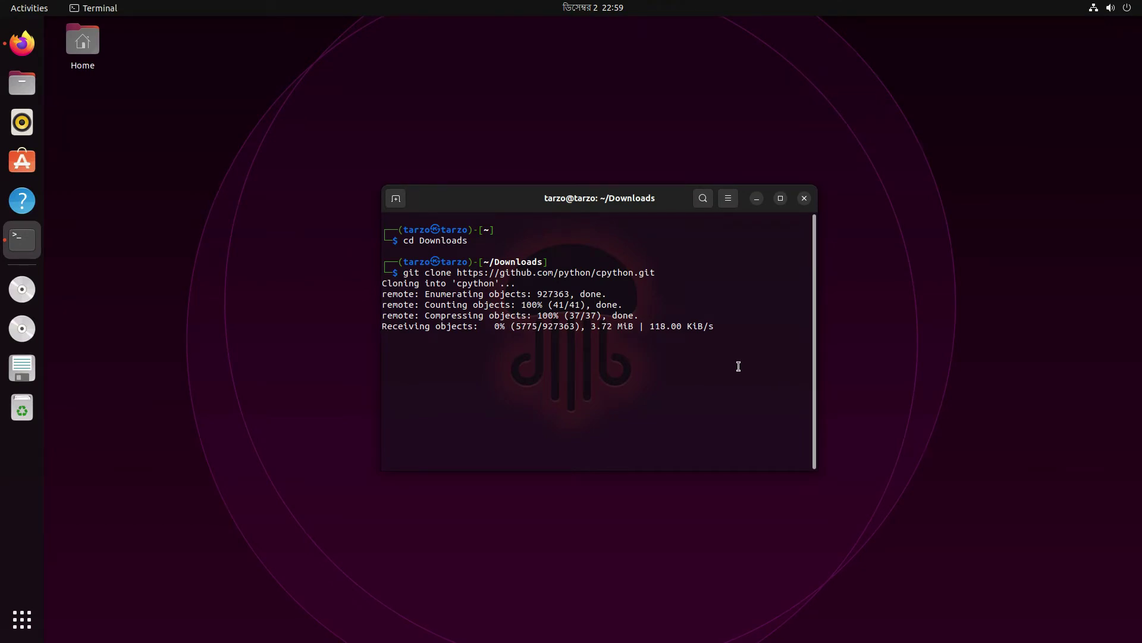
left_click(10, 52)
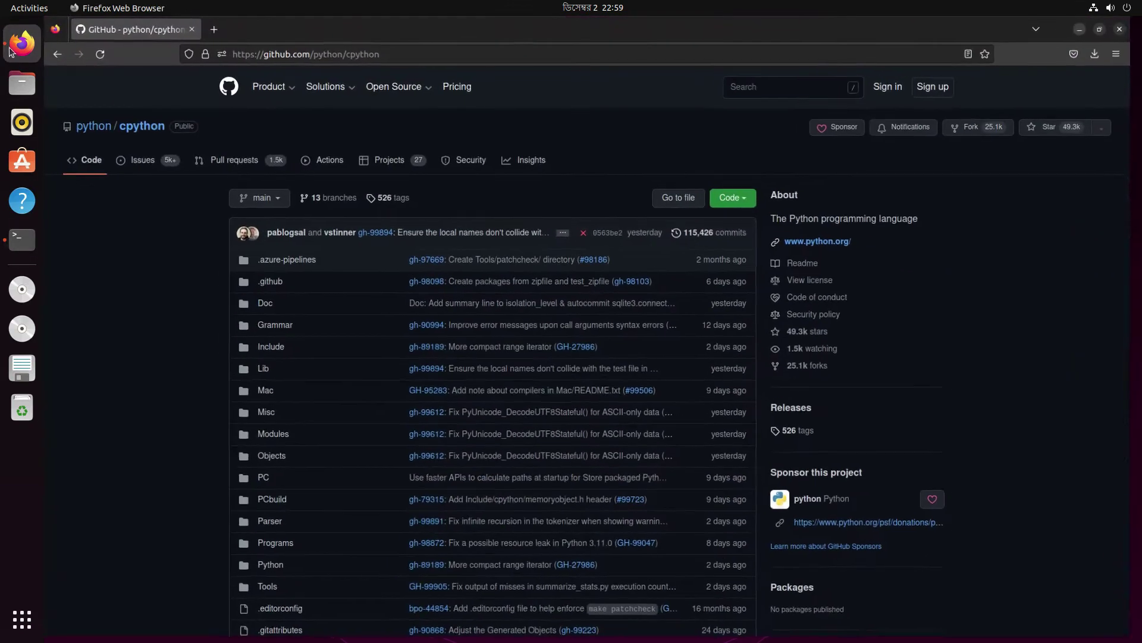
left_click(732, 198)
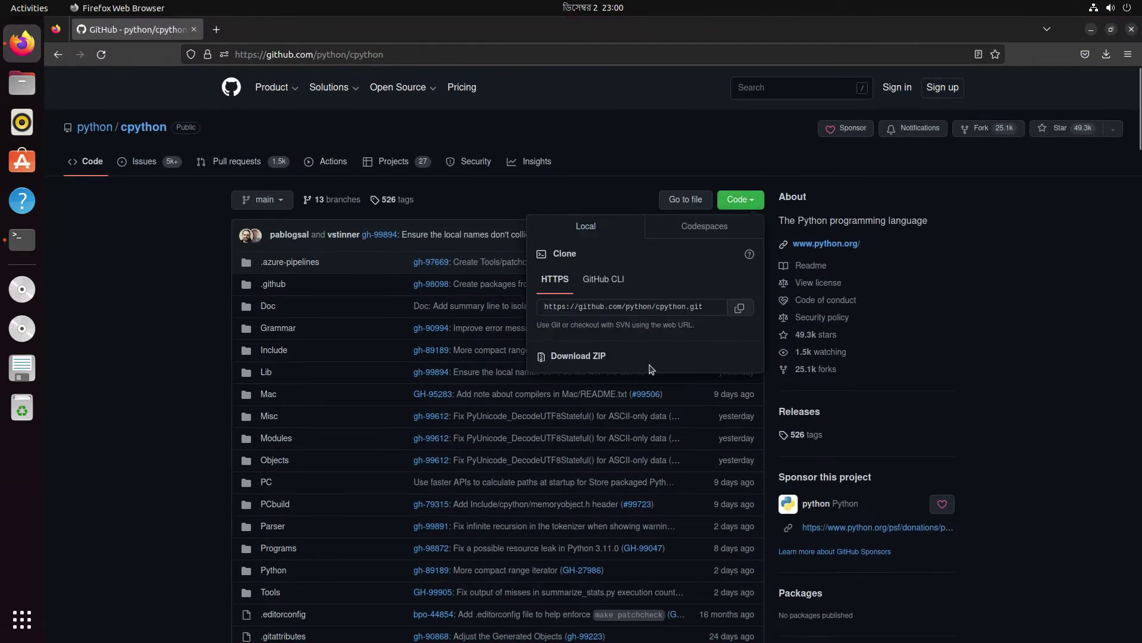
left_click(576, 358)
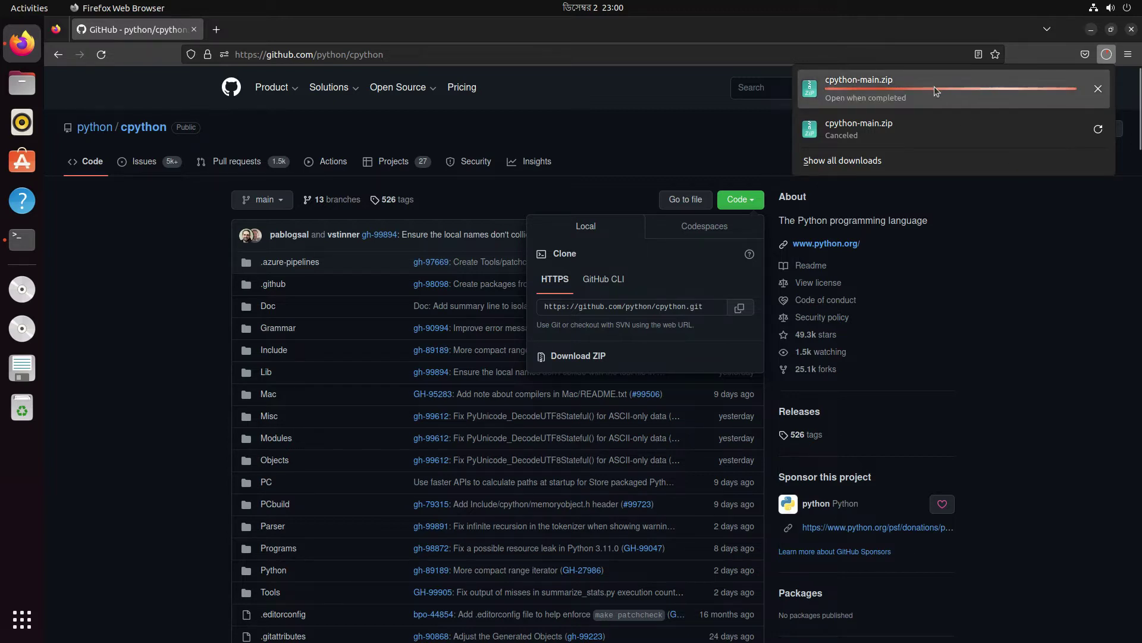
Open the Downloads folder in Files and delete npp.8.4.7.Installer.x64.exe.
left_click(1092, 30)
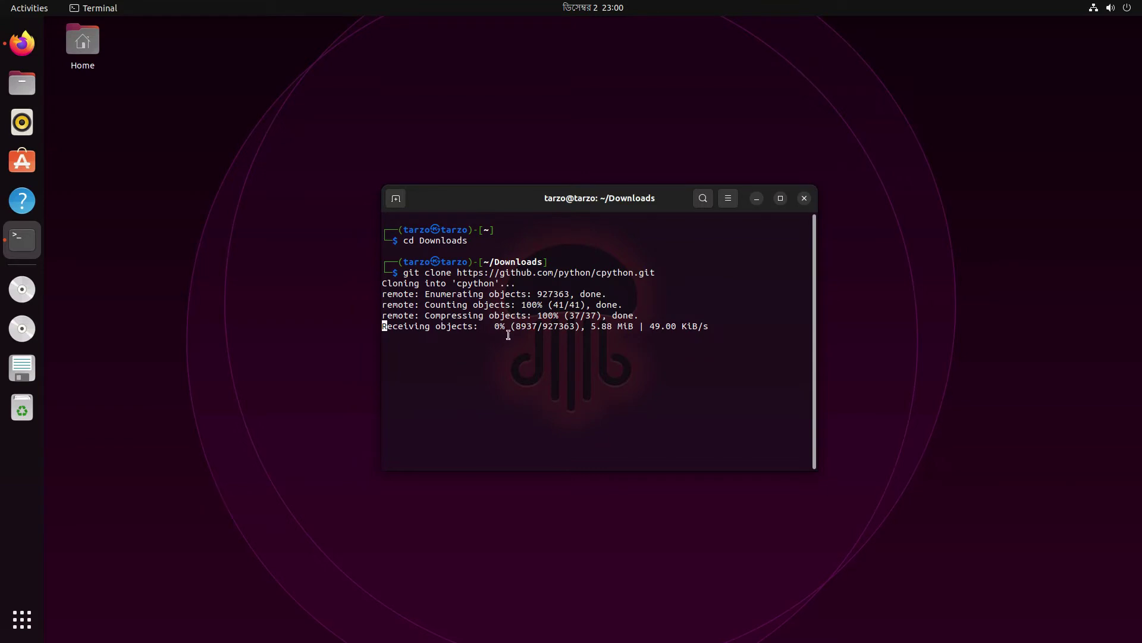
left_click(22, 83)
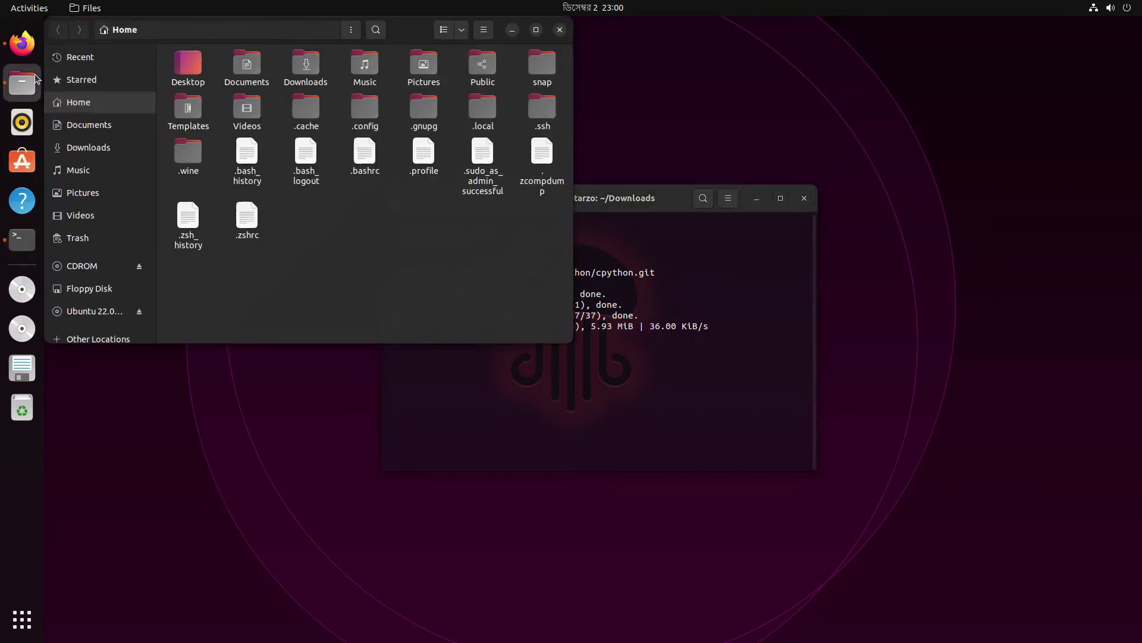
left_click(84, 147)
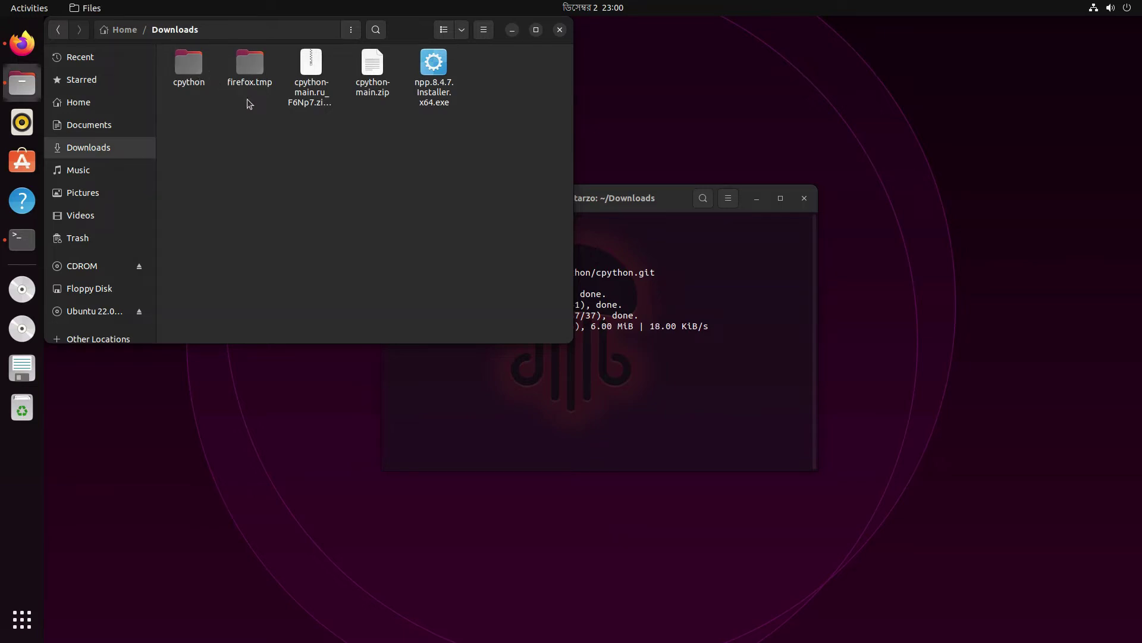
left_click(362, 74)
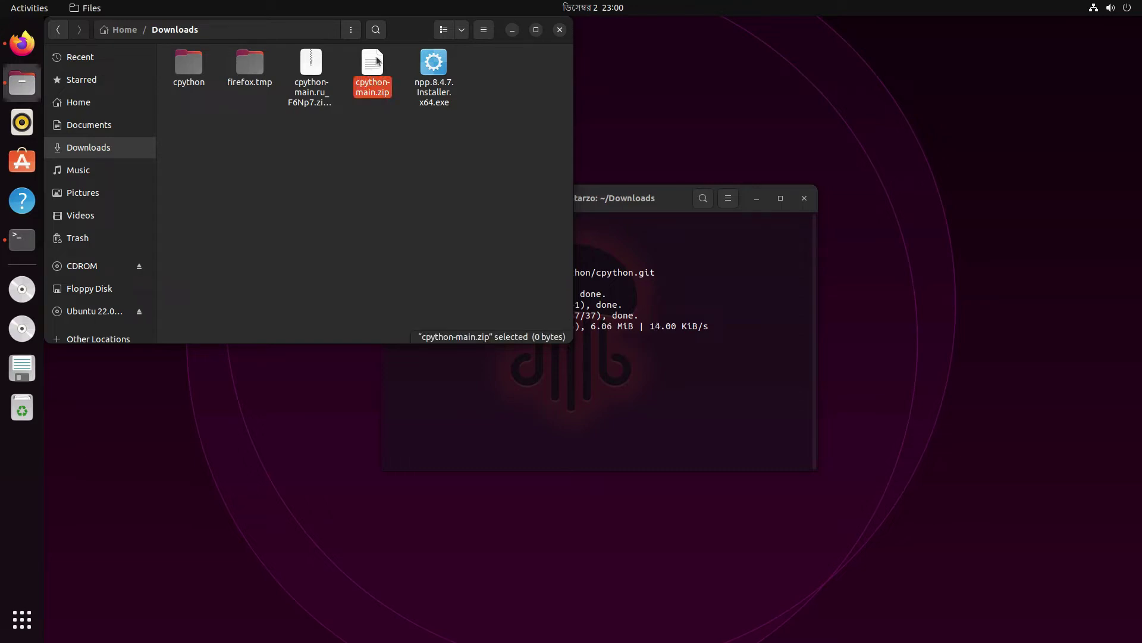
left_click_drag(404, 21, 538, 115)
left_click(562, 163)
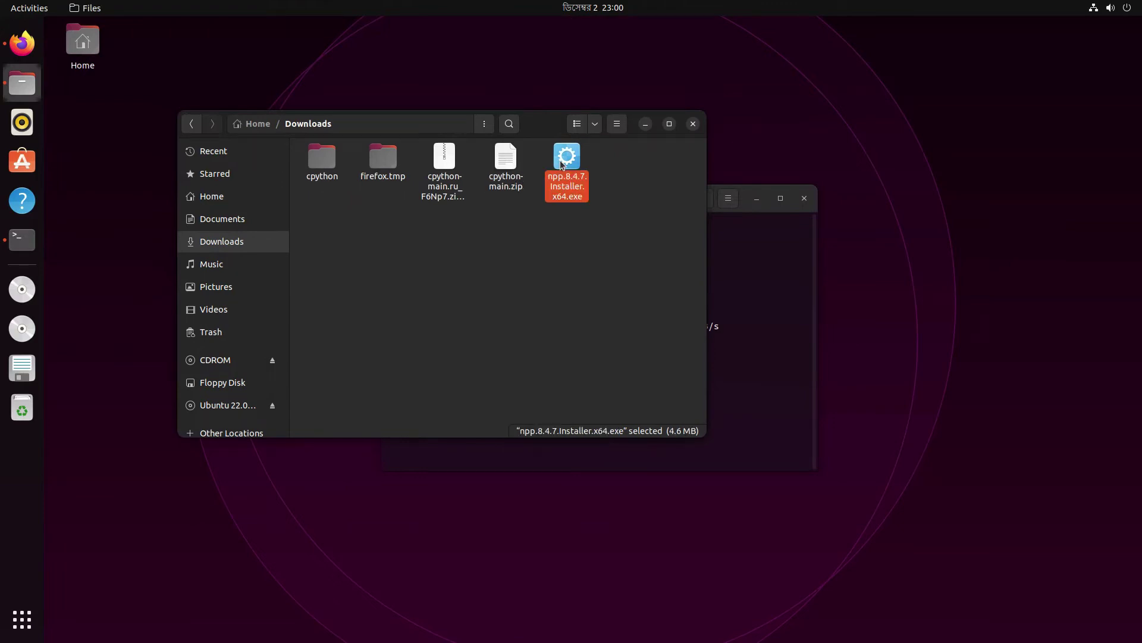
key("Delete")
key("Return")
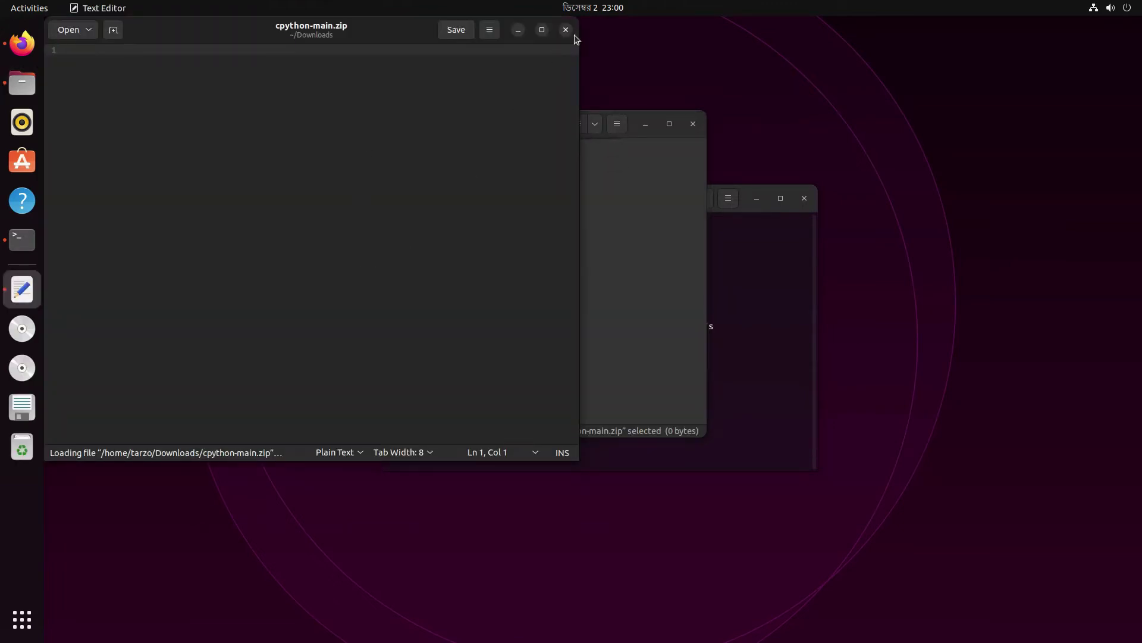
left_click(565, 29)
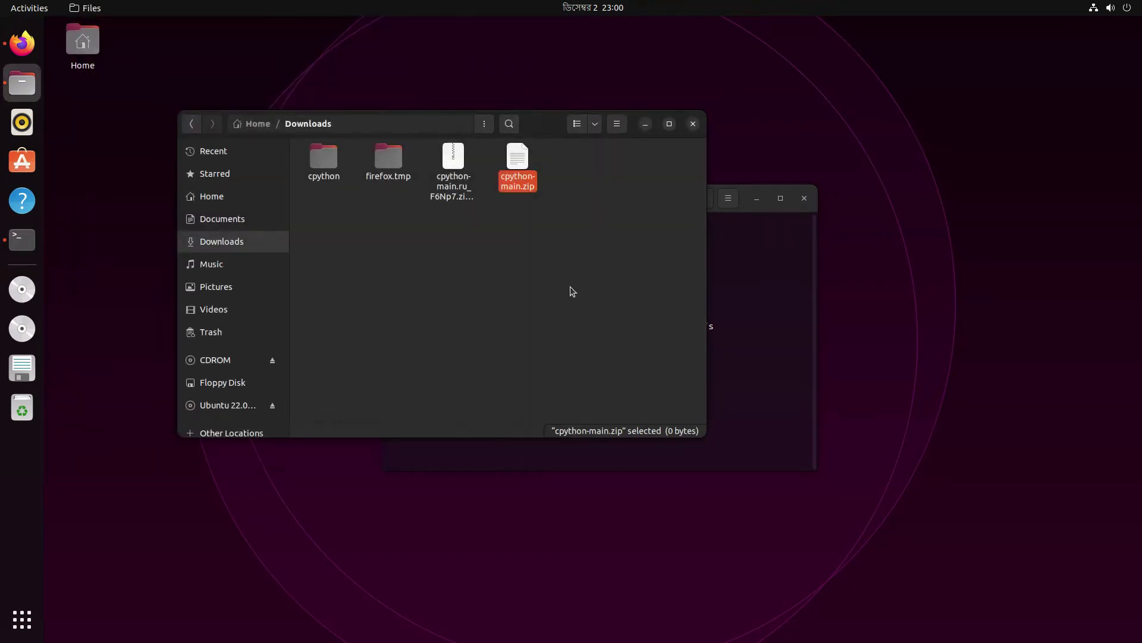
left_click(496, 252)
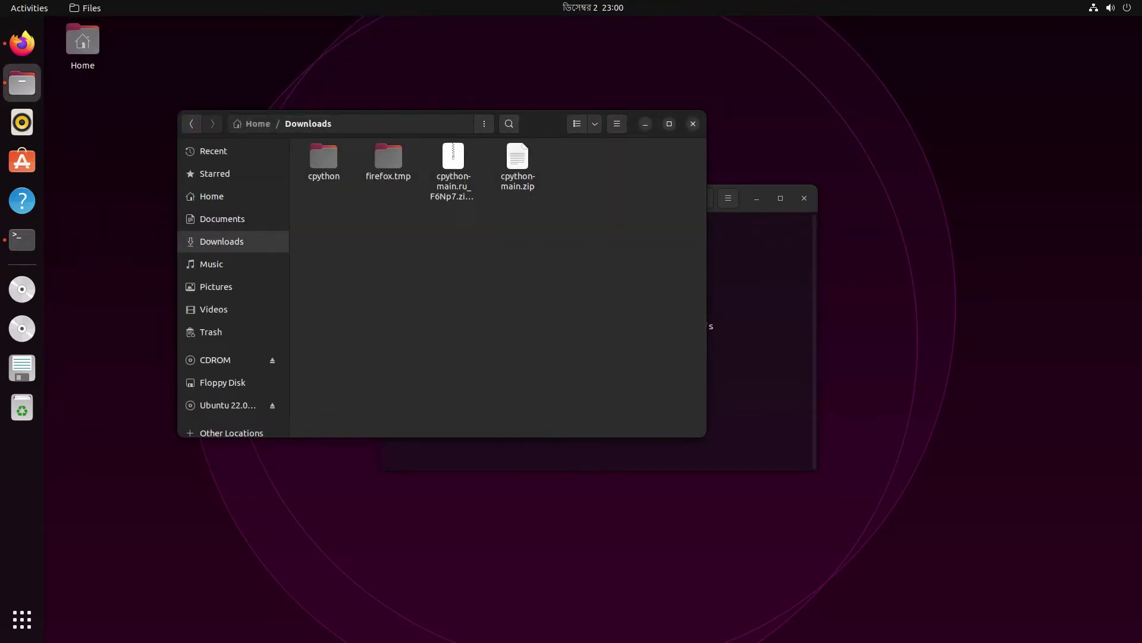
Return to the terminal, cancel the running git clone and clear the output.
left_click(646, 123)
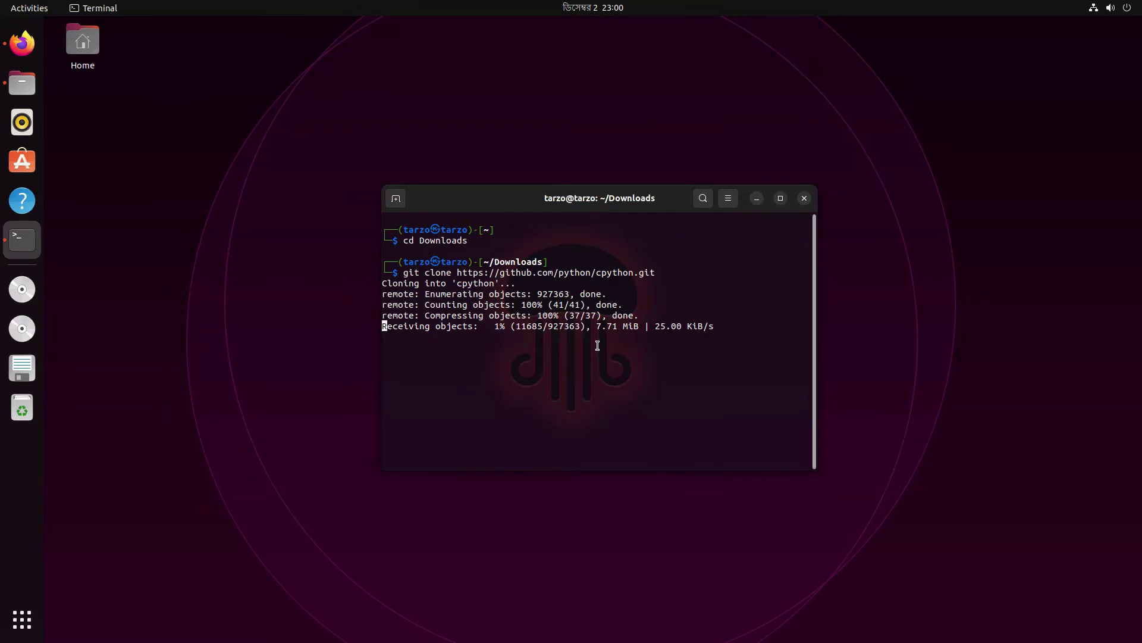
key("ctrl+c")
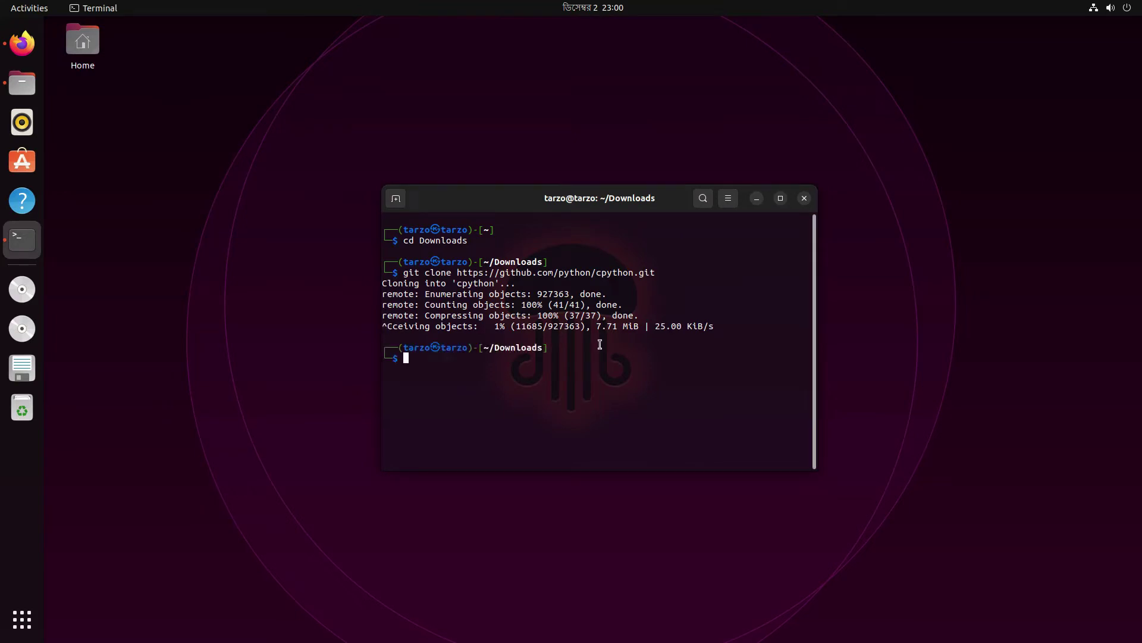
type("clear")
key("Return")
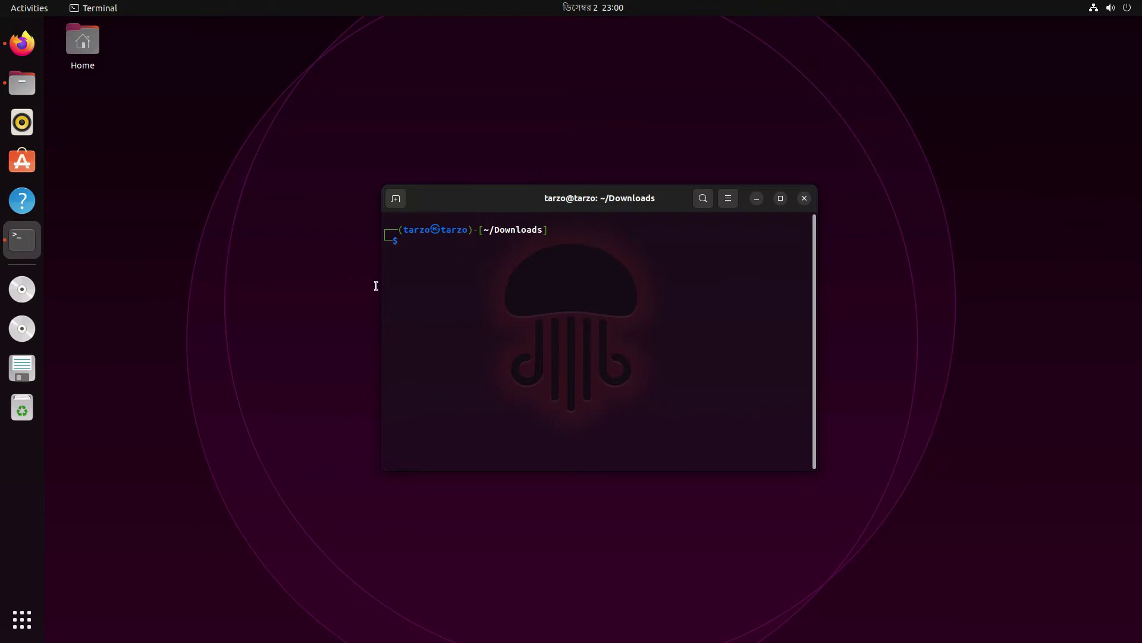
Show the downloaded cpython-main.zip in its folder from Firefox's download list and extract it in Downloads.
left_click(22, 43)
left_click(1107, 55)
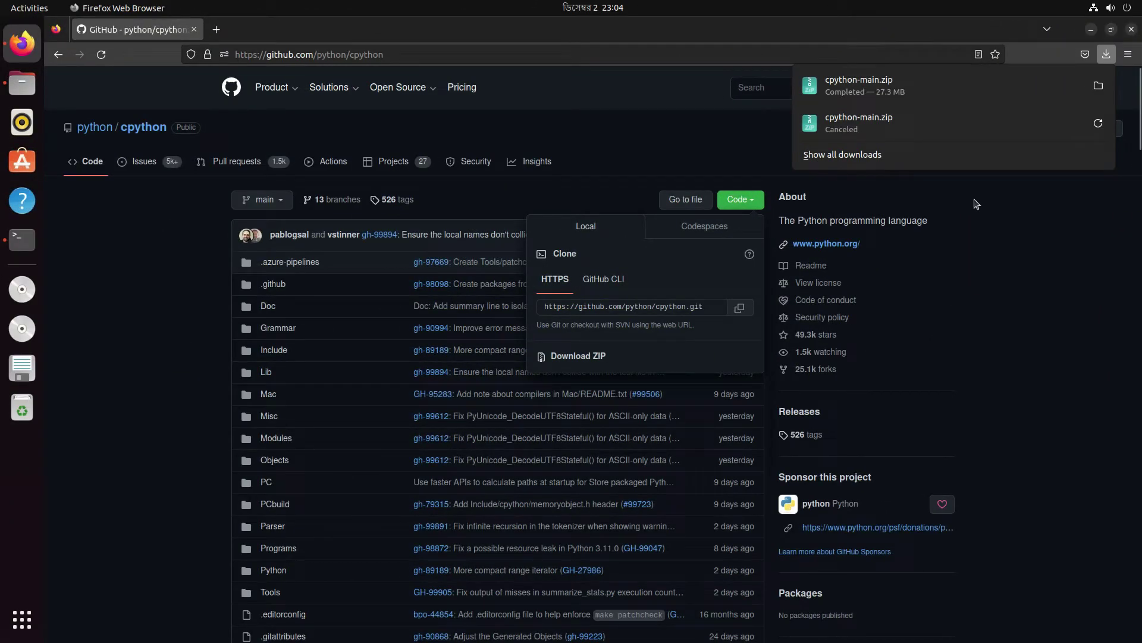
left_click(1099, 85)
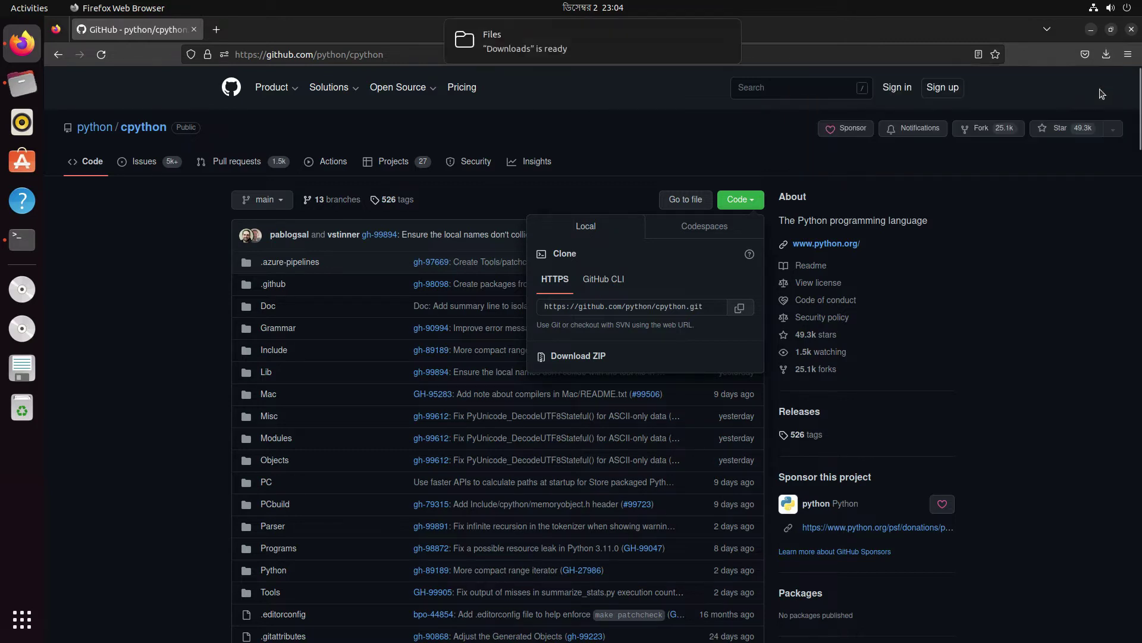
left_click(1091, 30)
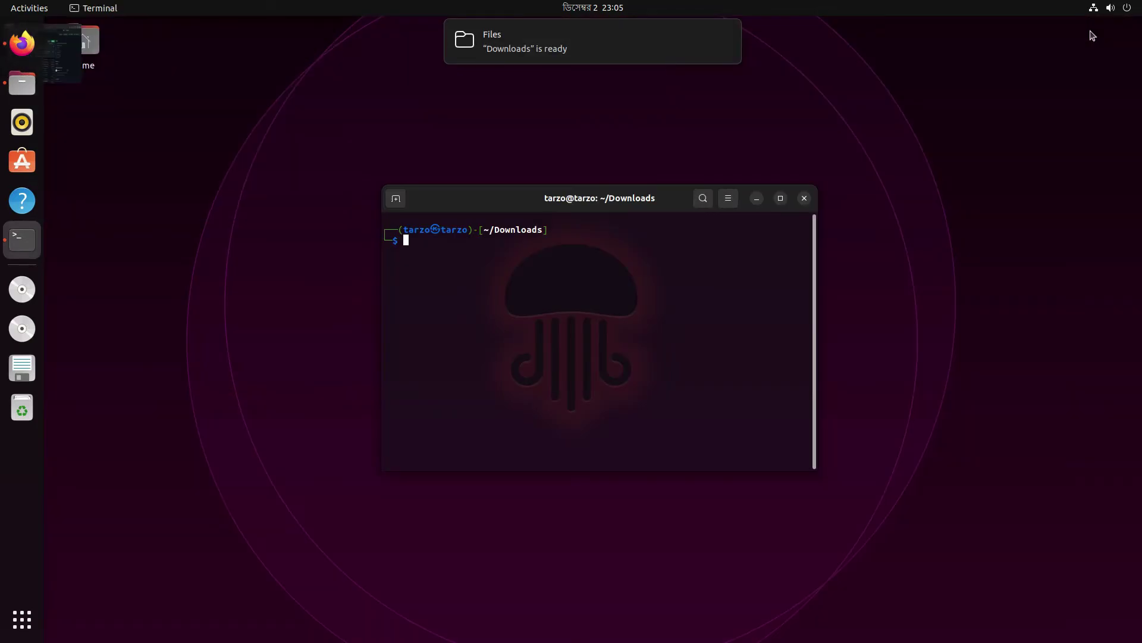
left_click(22, 84)
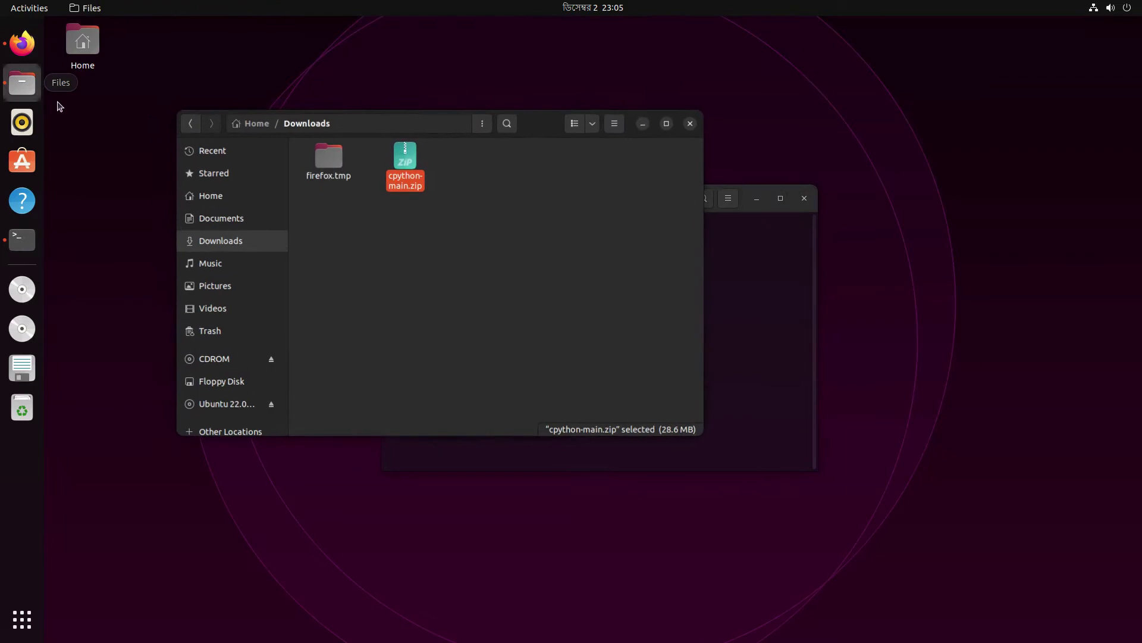
left_click(394, 250)
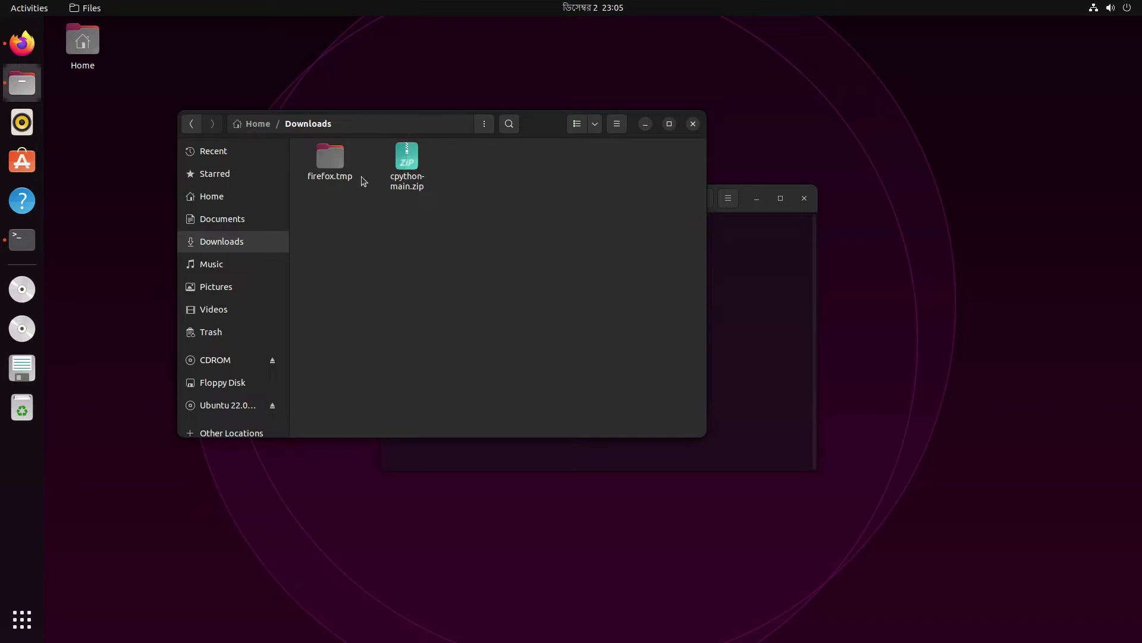
right_click(413, 160)
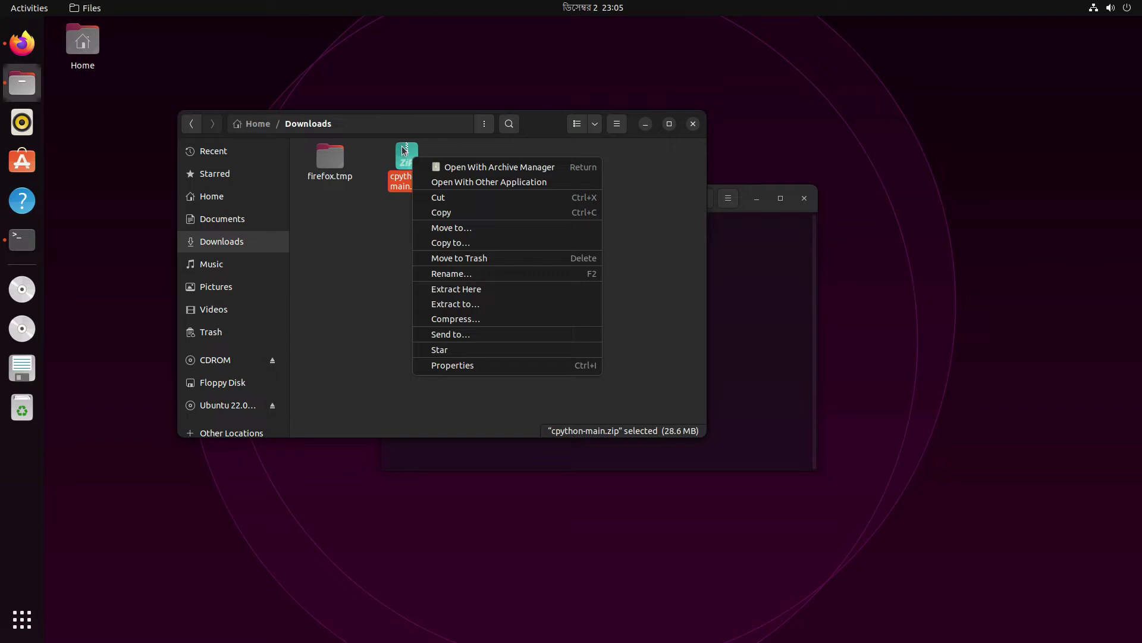
left_click(496, 291)
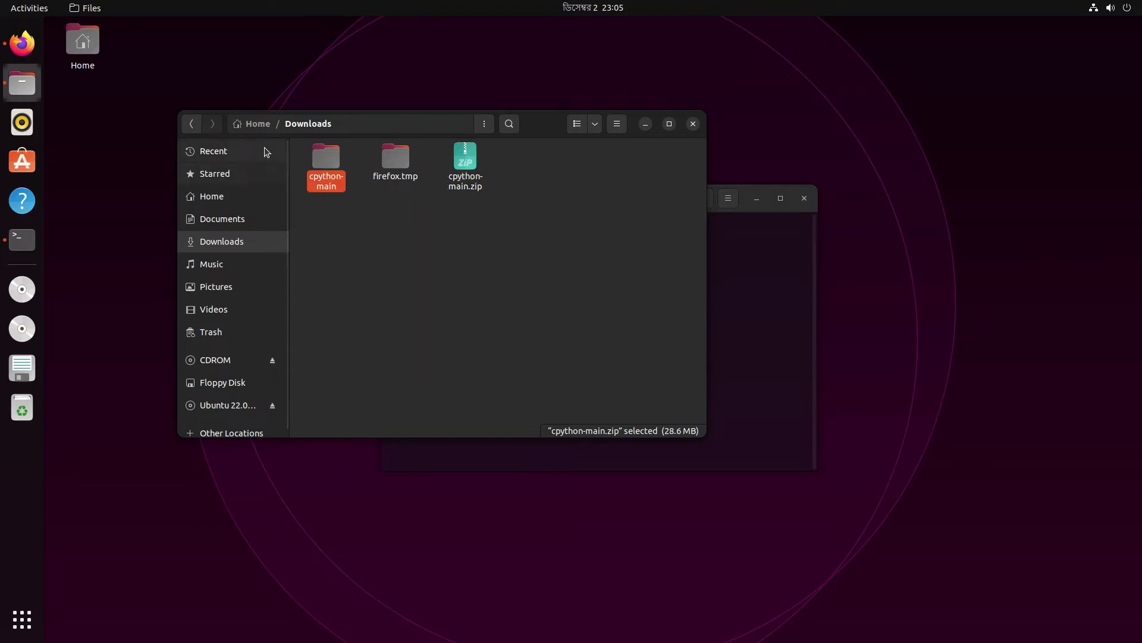
Open the extracted cpython-main folder in Files and place the terminal window beside it.
double_click(320, 163)
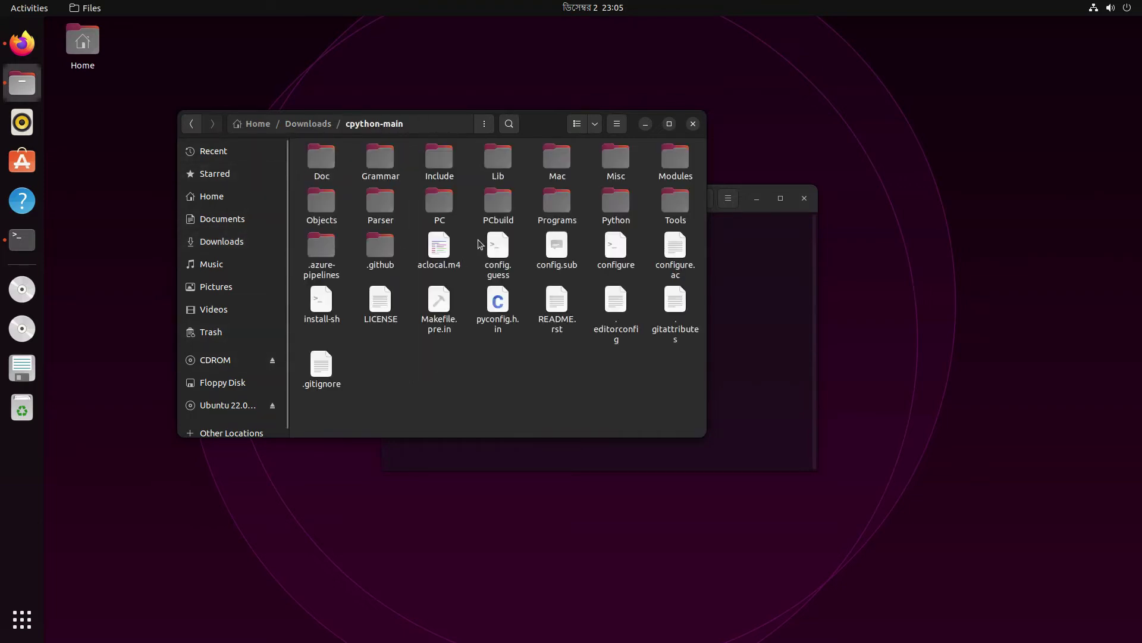
left_click(191, 124)
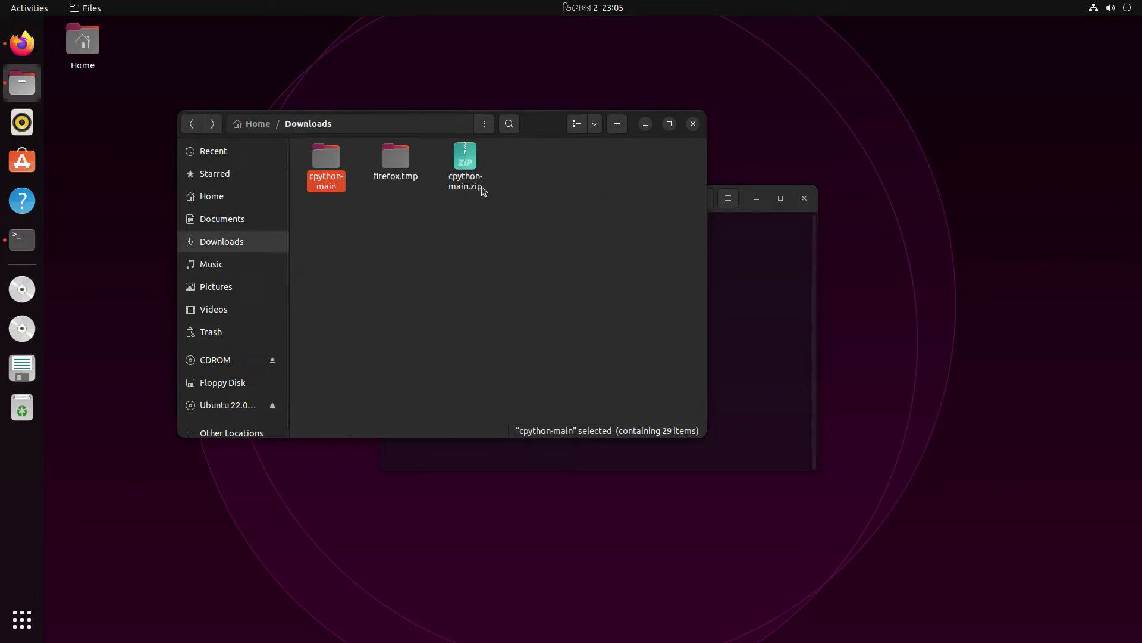
double_click(333, 162)
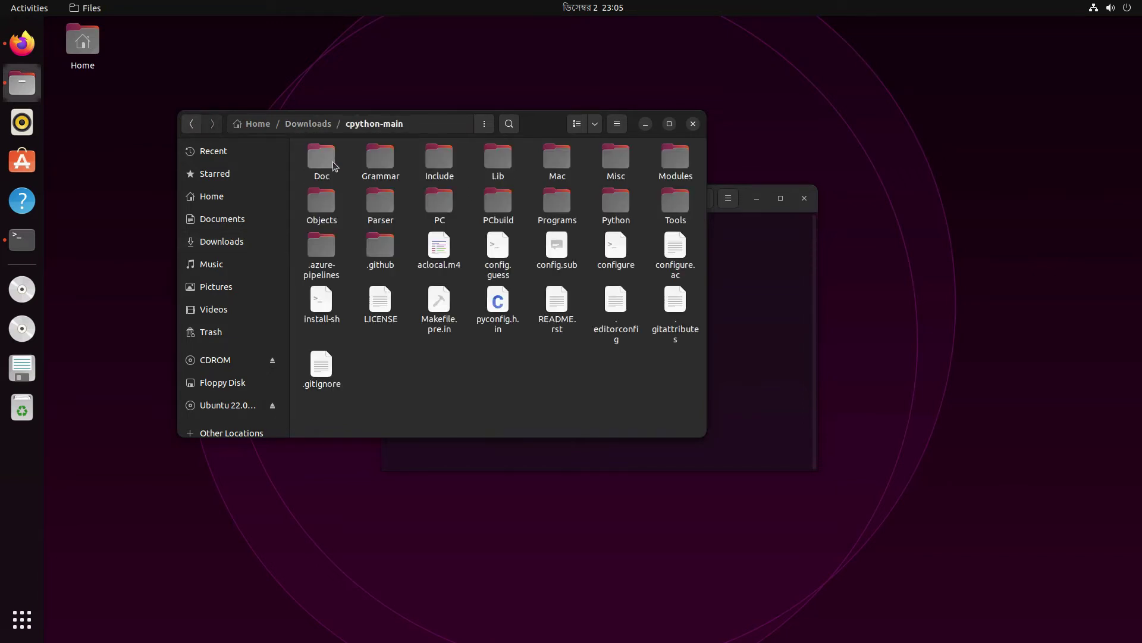
key("alt+Tab")
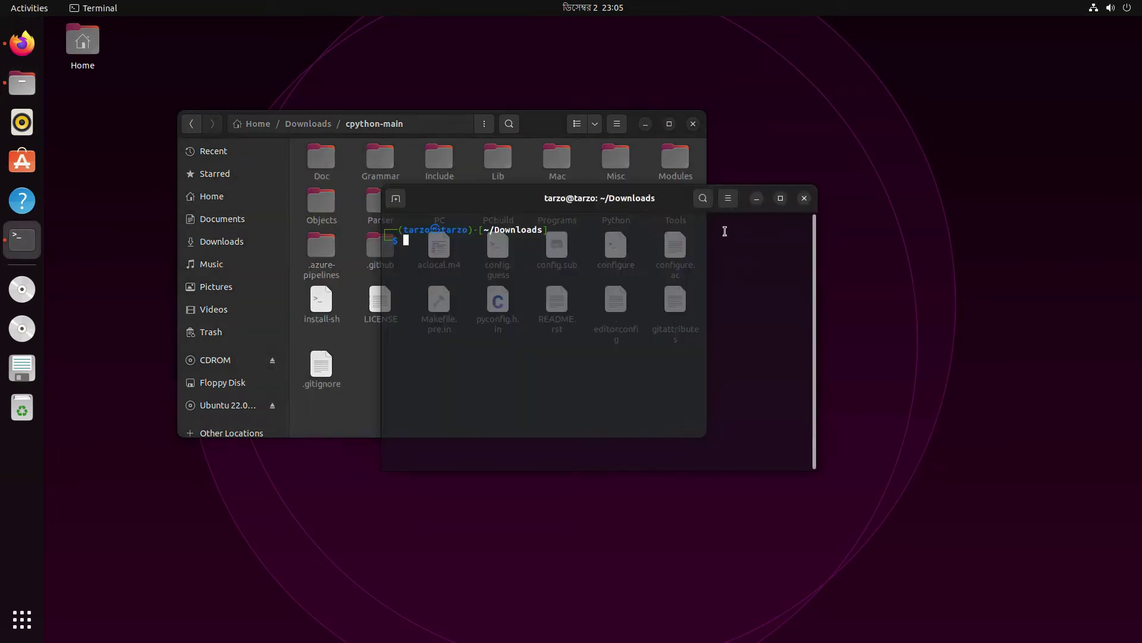
left_click_drag(640, 208, 957, 244)
type("clear")
key("Up")
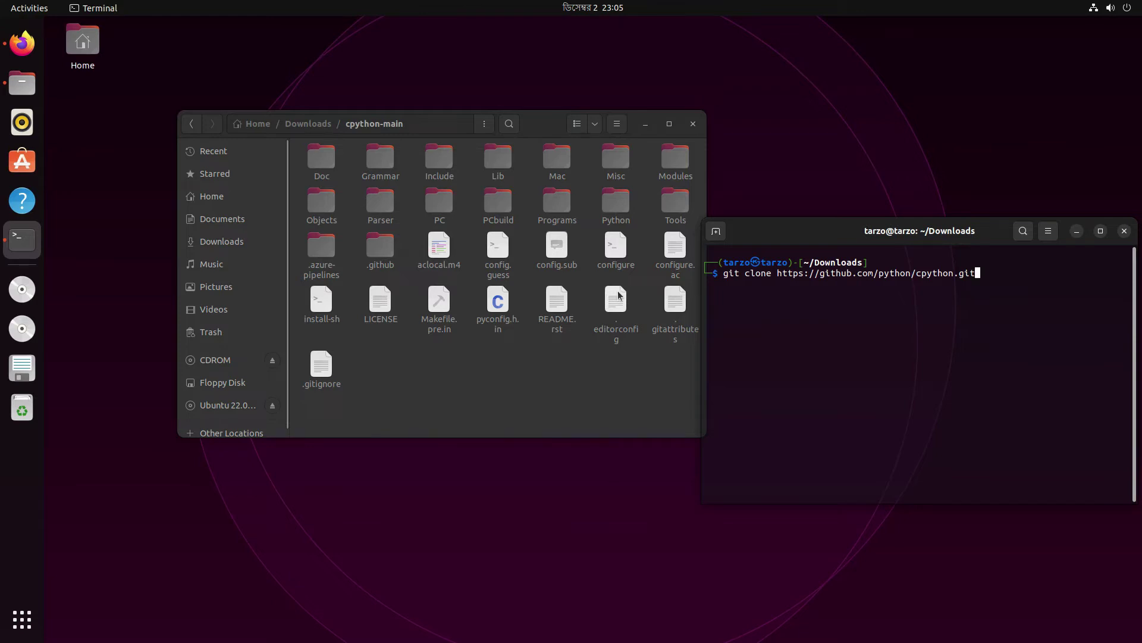
key("BackSpace")
key("BackSpace")
key("BackSpace")
key("BackSpace")
key("BackSpace")
key("BackSpace")
key("BackSpace")
key("BackSpace")
key("BackSpace")
key("BackSpace")
key("BackSpace")
key("BackSpace")
key("BackSpace")
key("BackSpace")
key("BackSpace")
key("BackSpace")
key("BackSpace")
key("BackSpace")
key("BackSpace")
key("BackSpace")
key("BackSpace")
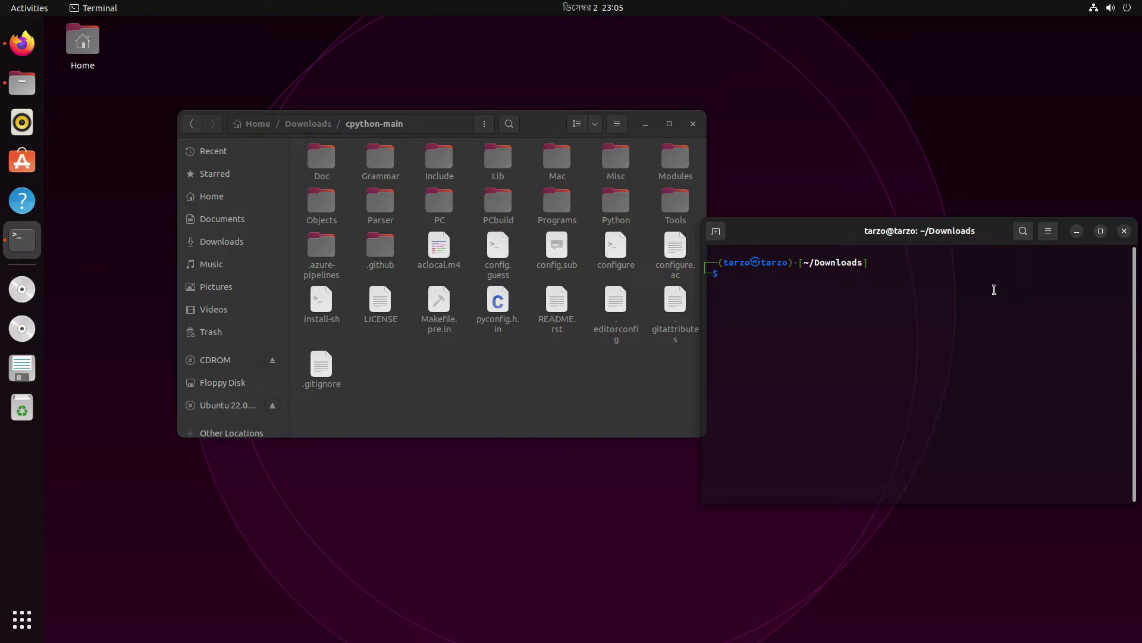
Arrange the terminal and Files windows side by side without overlap and select the configure file in cpython-main.
left_click_drag(916, 231, 829, 161)
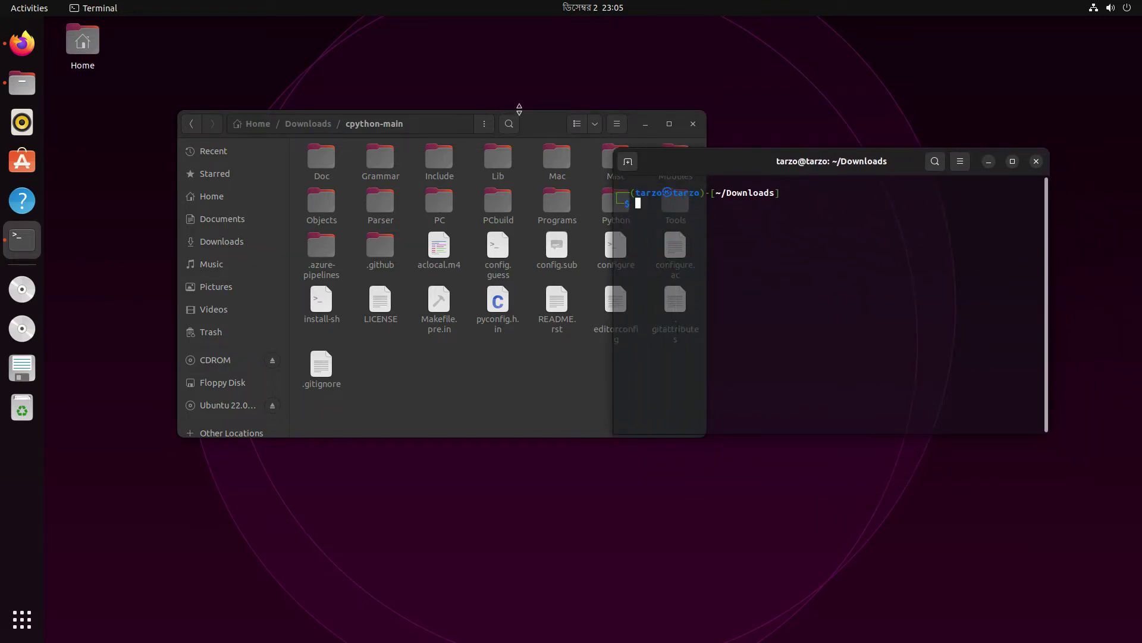
left_click_drag(515, 135, 388, 135)
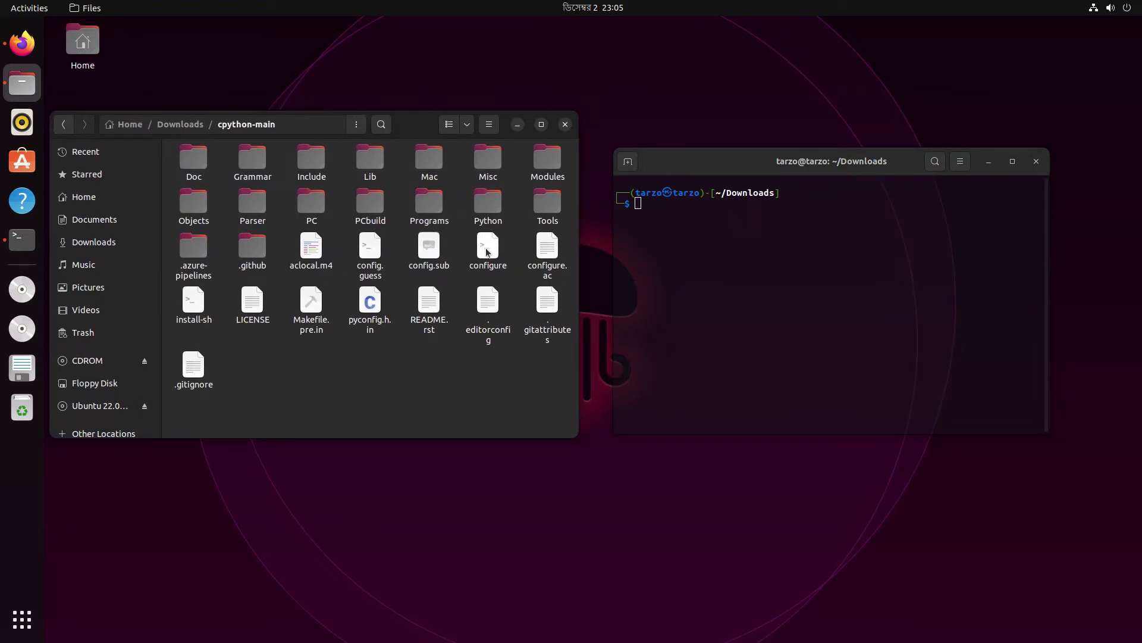
left_click(498, 253)
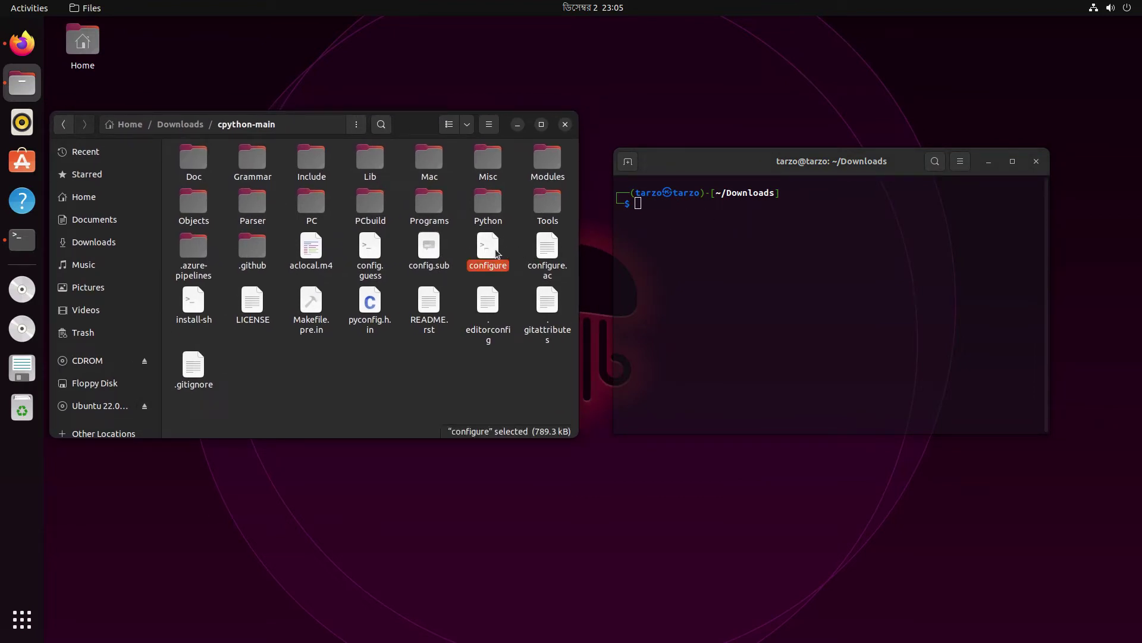
In the terminal, change into the cpython-main directory and list its contents.
left_click(707, 238)
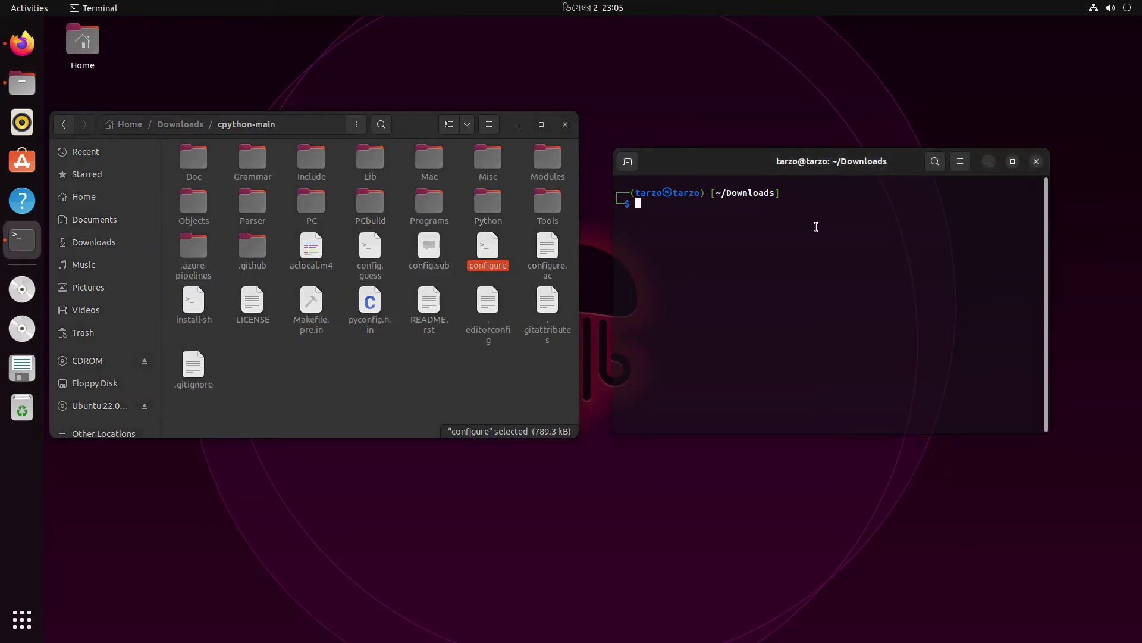
type("./")
key("BackSpace")
type("cd")
type(" co")
type("p")
key("Tab")
key("Return")
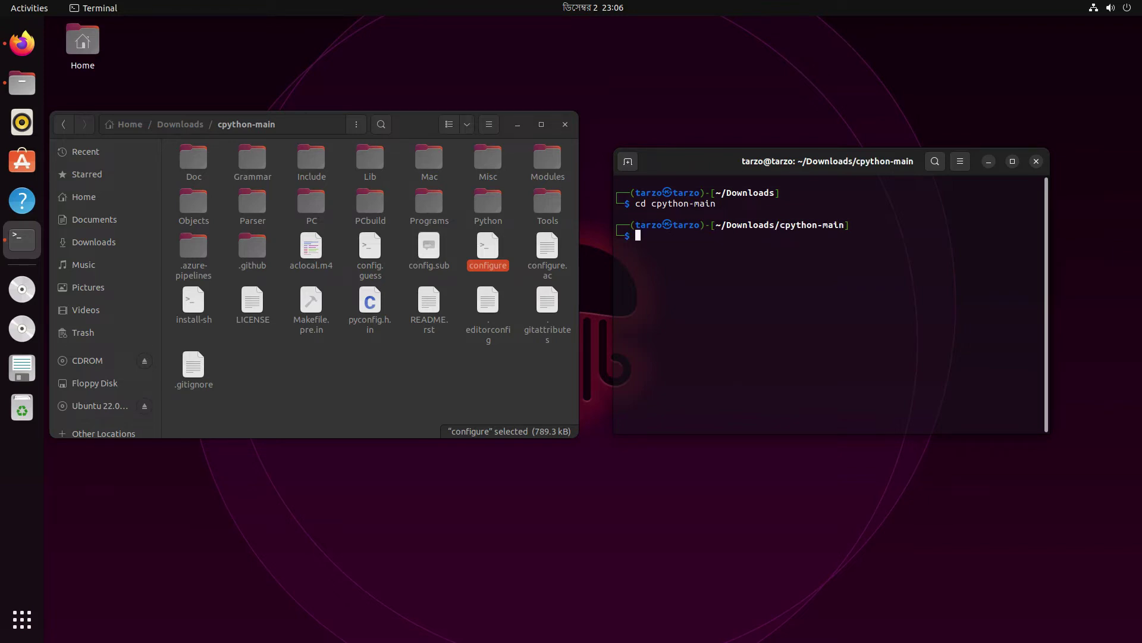
type("ls")
key("Return")
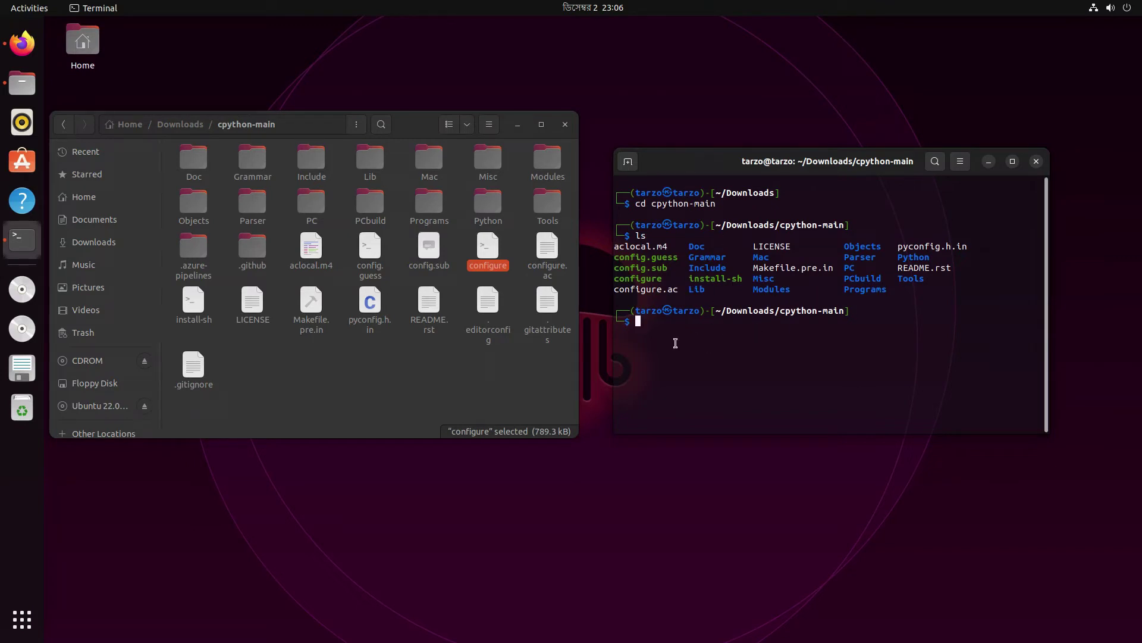
Try to configure the Python build by running ./configure in cpython-main.
type("./config")
key("Tab")
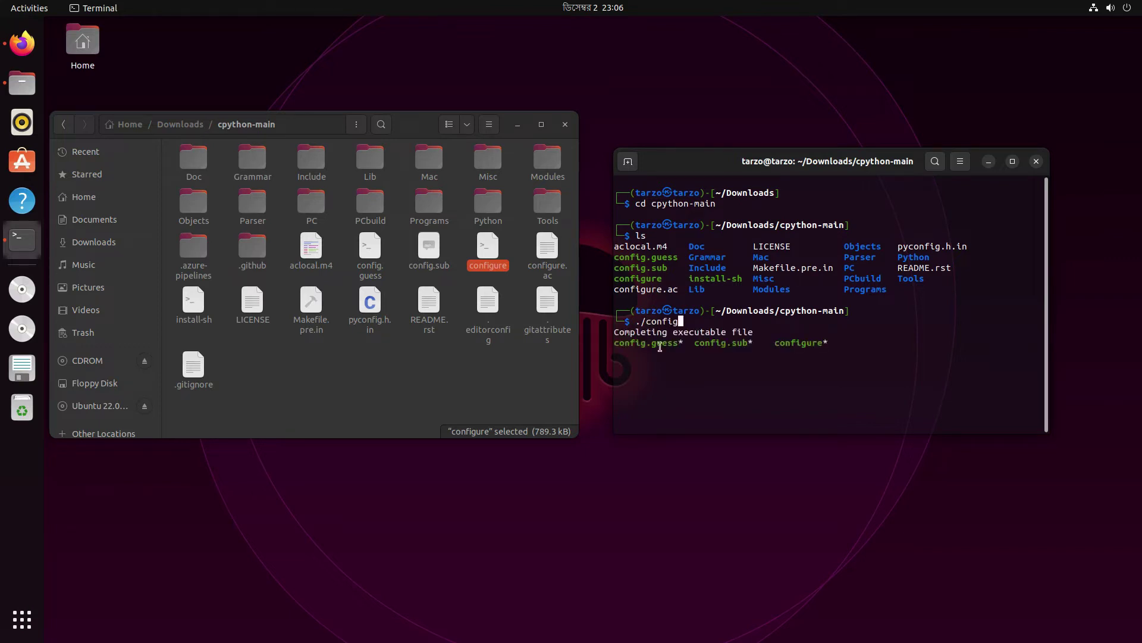
type("ure")
key("Return")
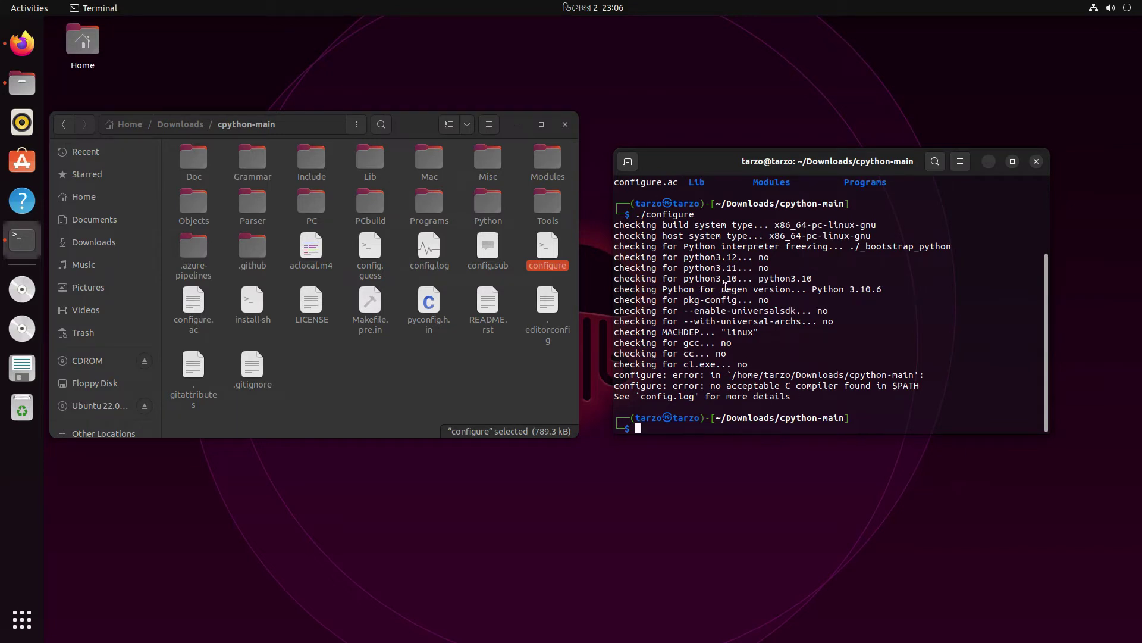
Examine the configure output for the detected Python versions, the gcc check and the C compiler error.
left_click_drag(616, 260, 761, 259)
left_click(773, 258)
left_click_drag(621, 269, 734, 269)
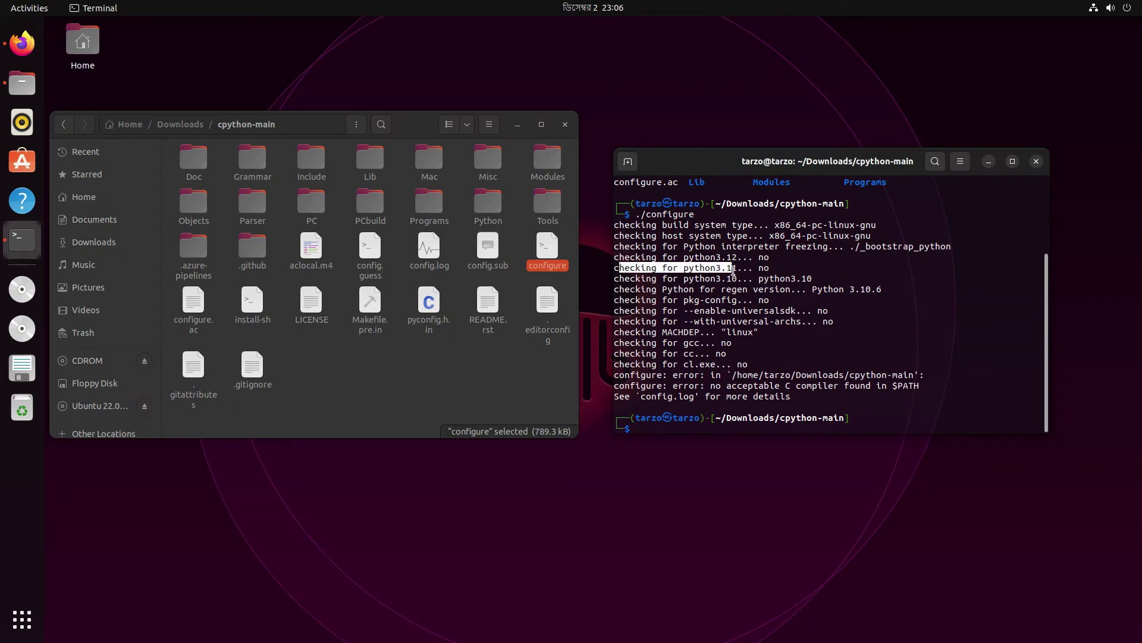
left_click(762, 269)
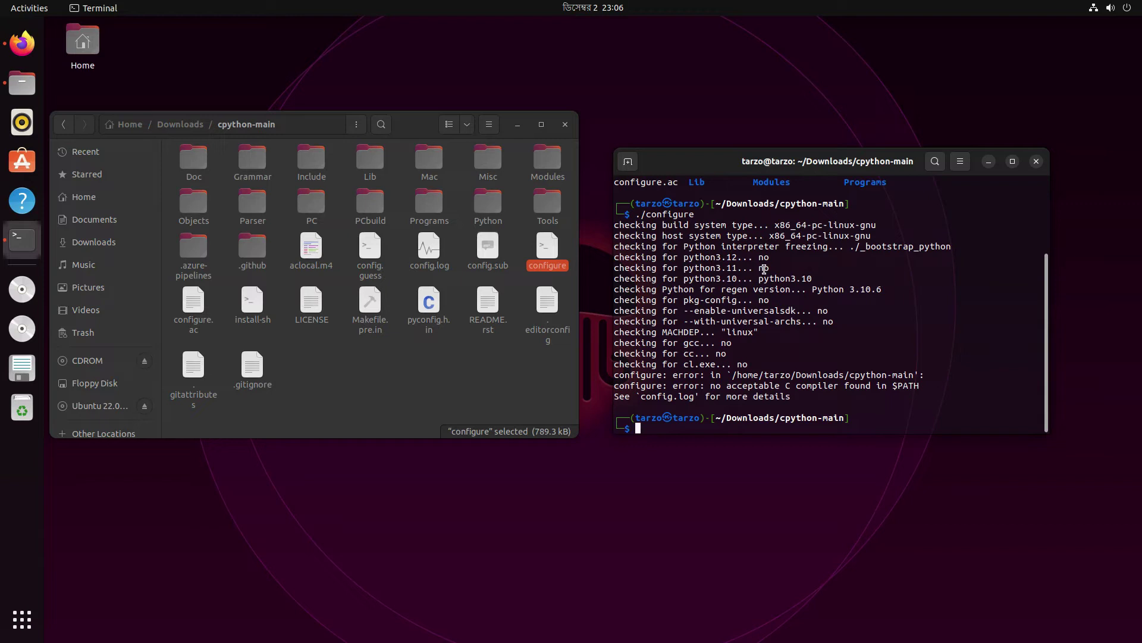
mouse_move(727, 279)
left_mouse_down()
mouse_move(748, 280)
mouse_move(735, 280)
left_mouse_up()
left_click(732, 279)
left_click_drag(615, 344, 699, 344)
left_click(696, 343)
left_click_drag(617, 389, 931, 388)
left_click(922, 388)
Enlarge the terminal text by two zoom levels and reposition its window so it fits fully on the screen.
type("sdu")
key("BackSpace")
key("BackSpace")
key("BackSpace")
key("ctrl+plus")
key("ctrl+plus")
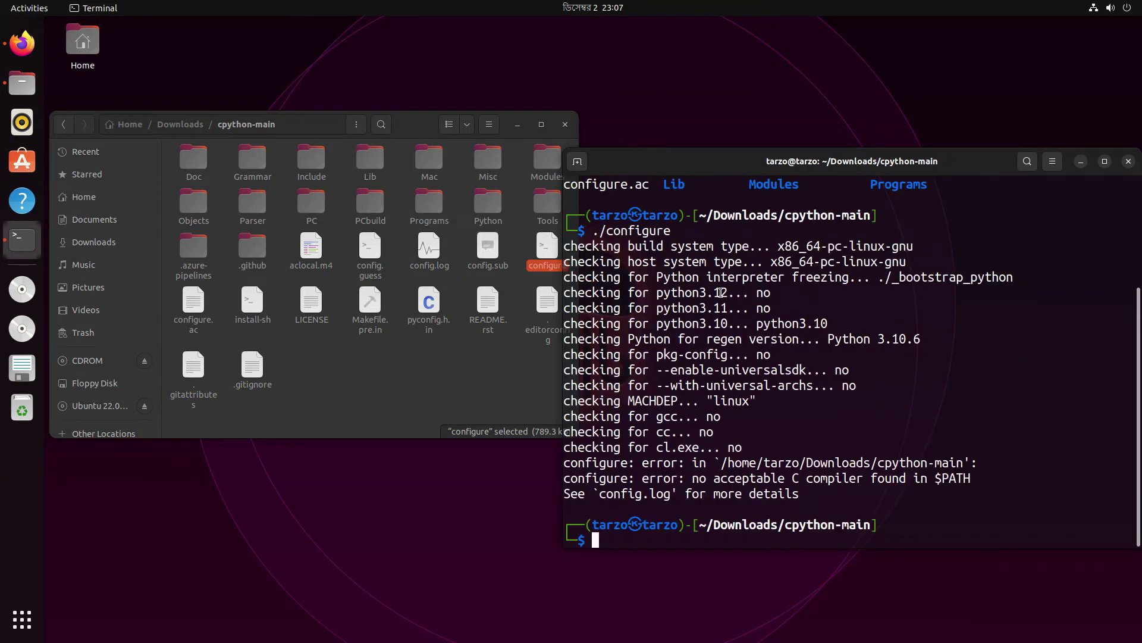
left_click_drag(779, 165, 694, 110)
Clear the terminal and install the gcc package with sudo apt install, accepting the additional packages.
type("clear")
key("Return")
type("sudo apt install gccc")
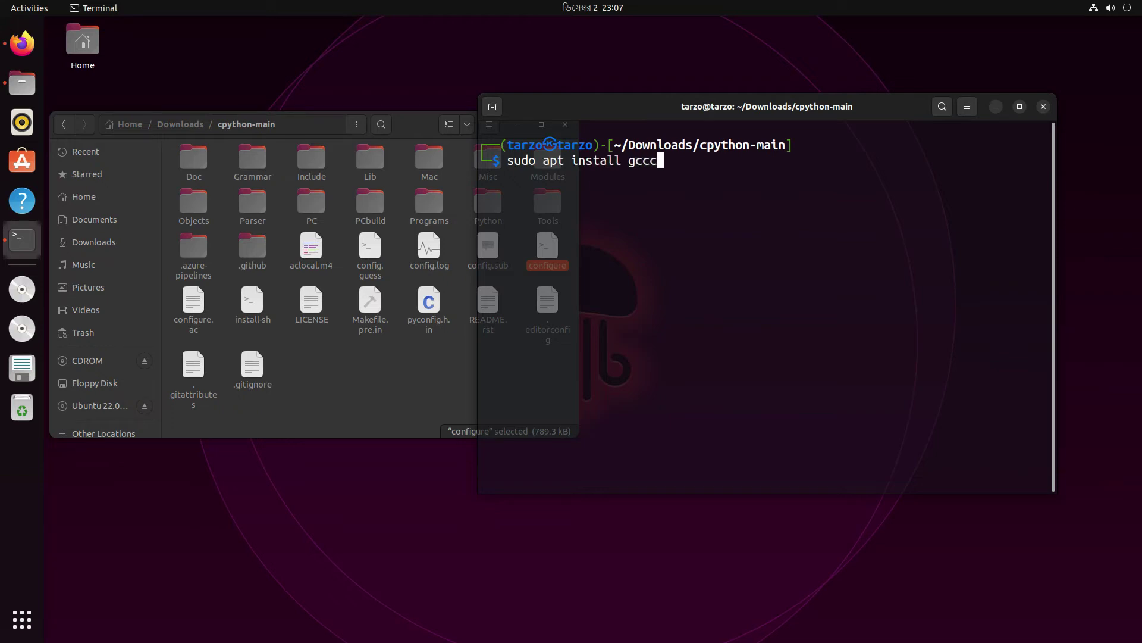
key("BackSpace")
key("Return")
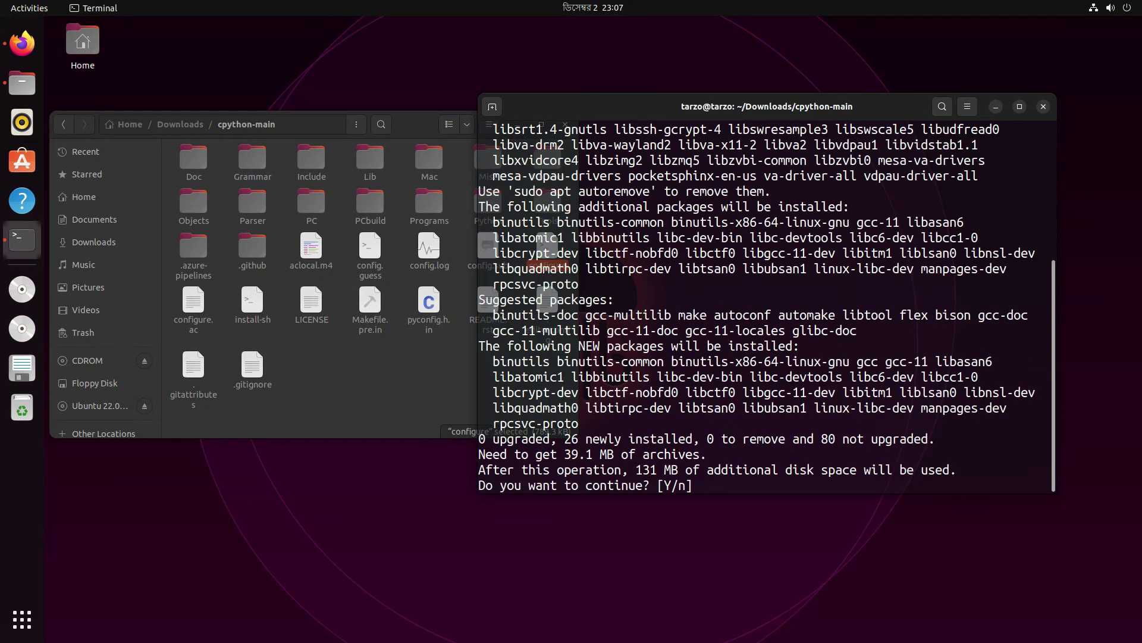
type("Y")
key("Return")
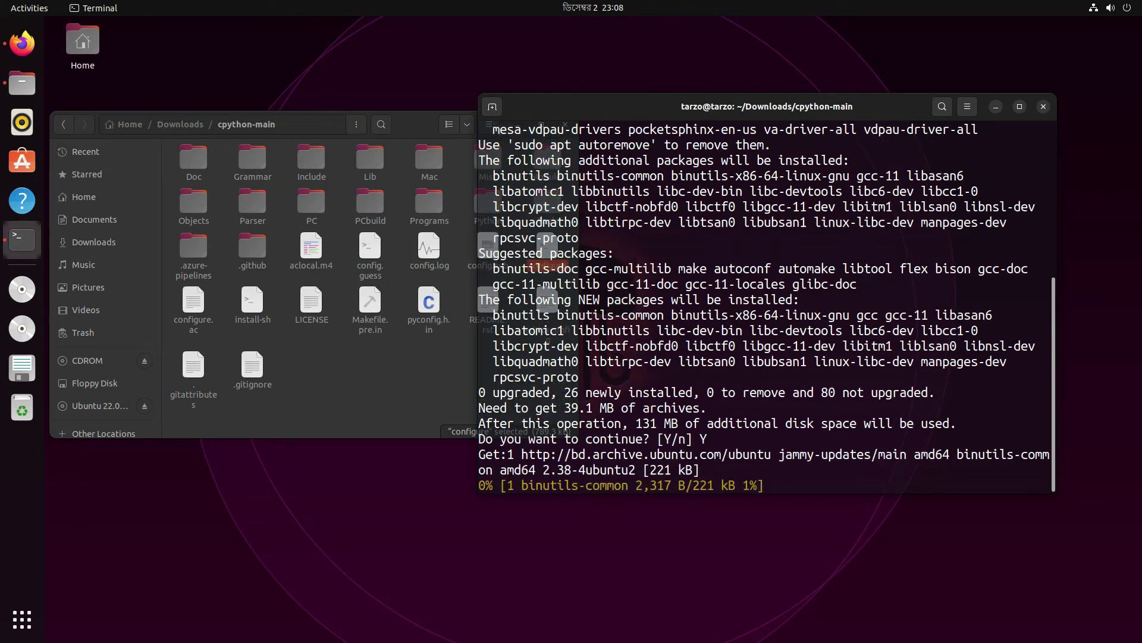
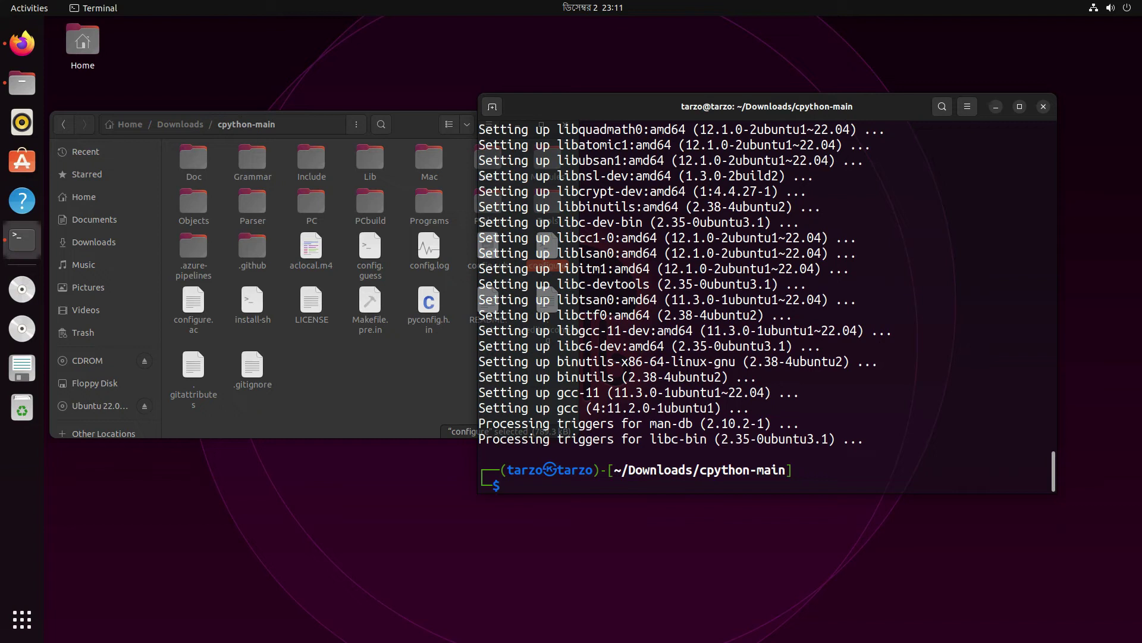
Clear the terminal and run ./configure again.
type("clear")
key("Return")
key("Up")
key("Up")
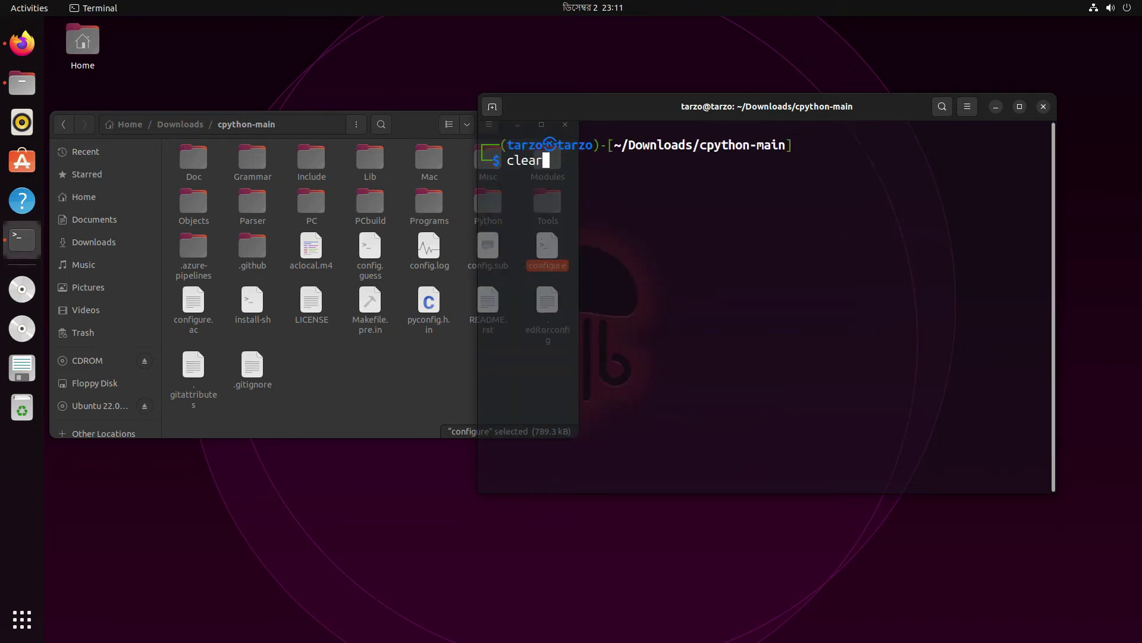
key("Up")
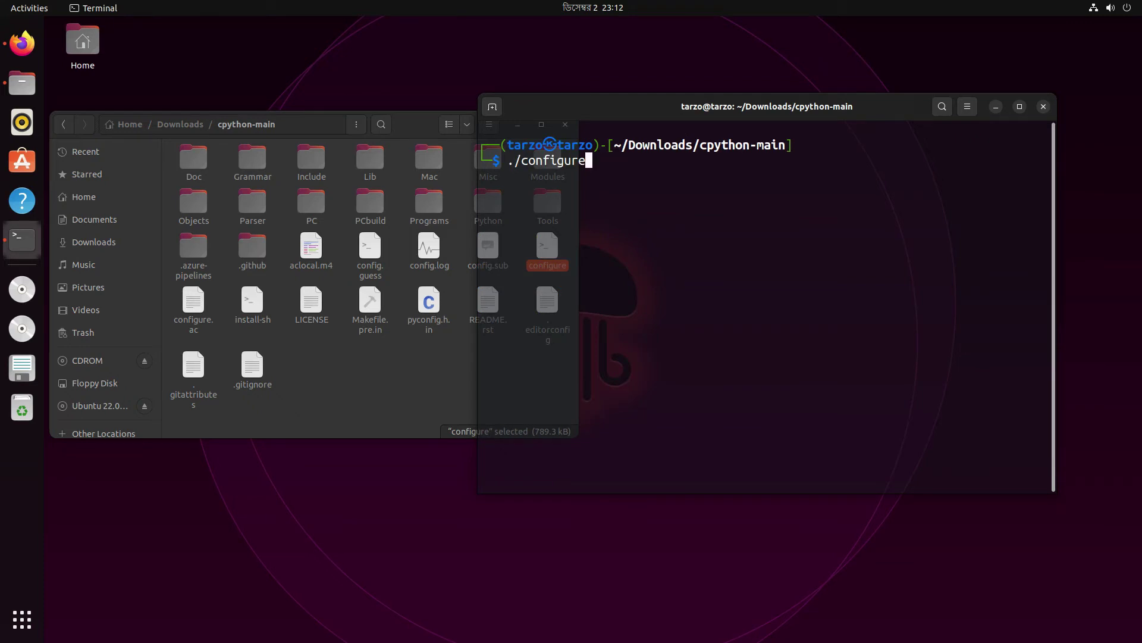
key("Return")
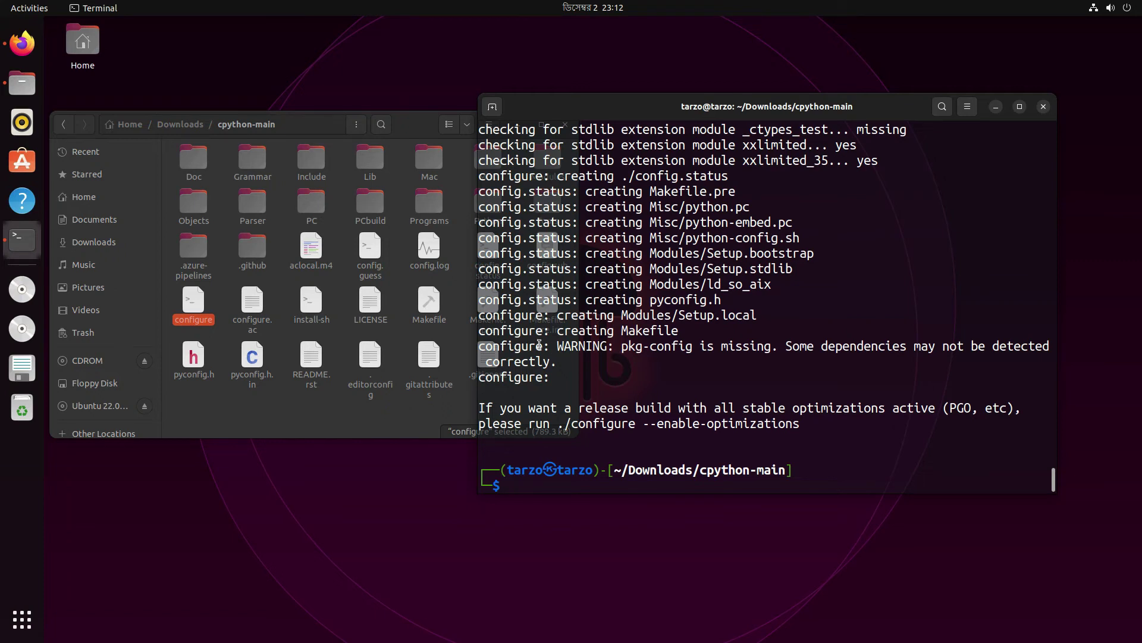
Check the warning at the end of the configure output and install pkg-config with sudo apt install, accepting the installation.
left_click_drag(620, 347, 694, 348)
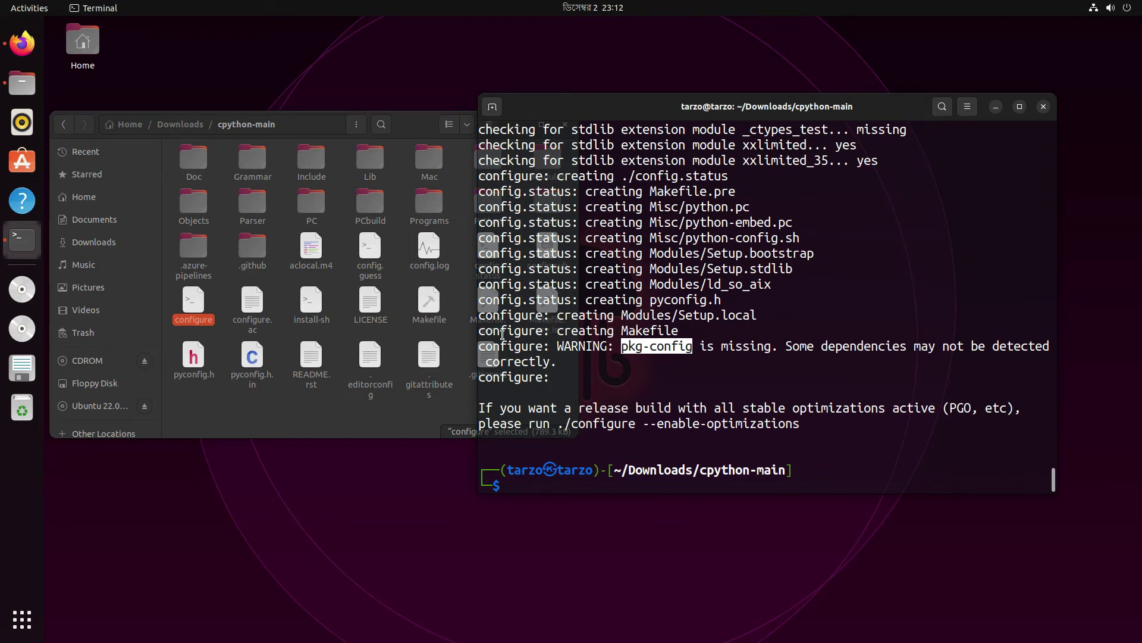
left_click_drag(479, 345, 814, 422)
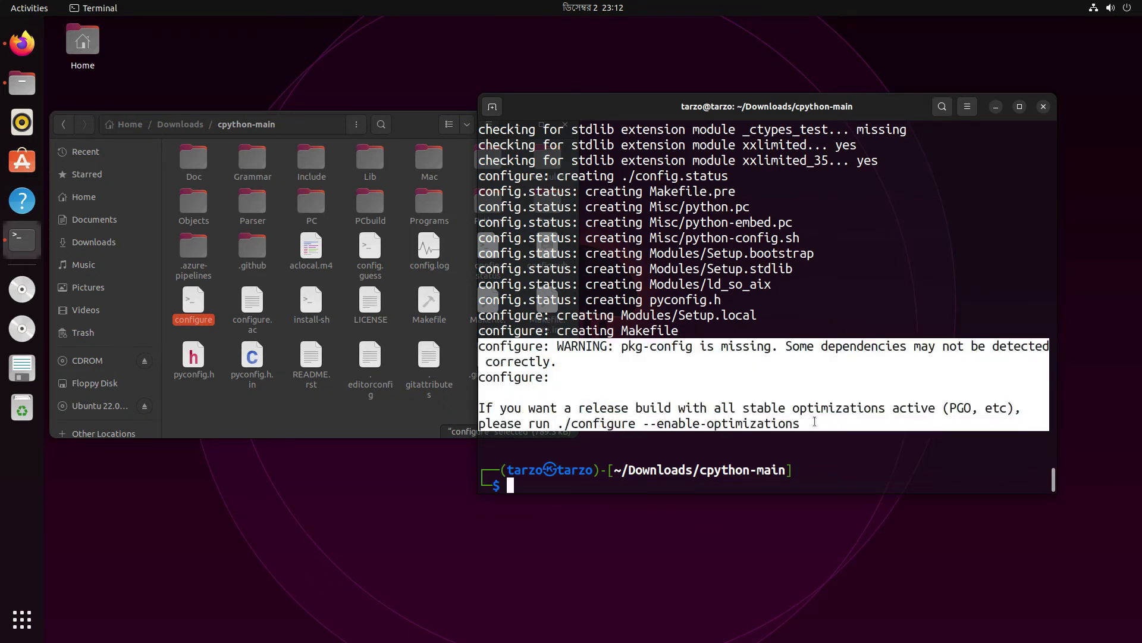
left_click(818, 424)
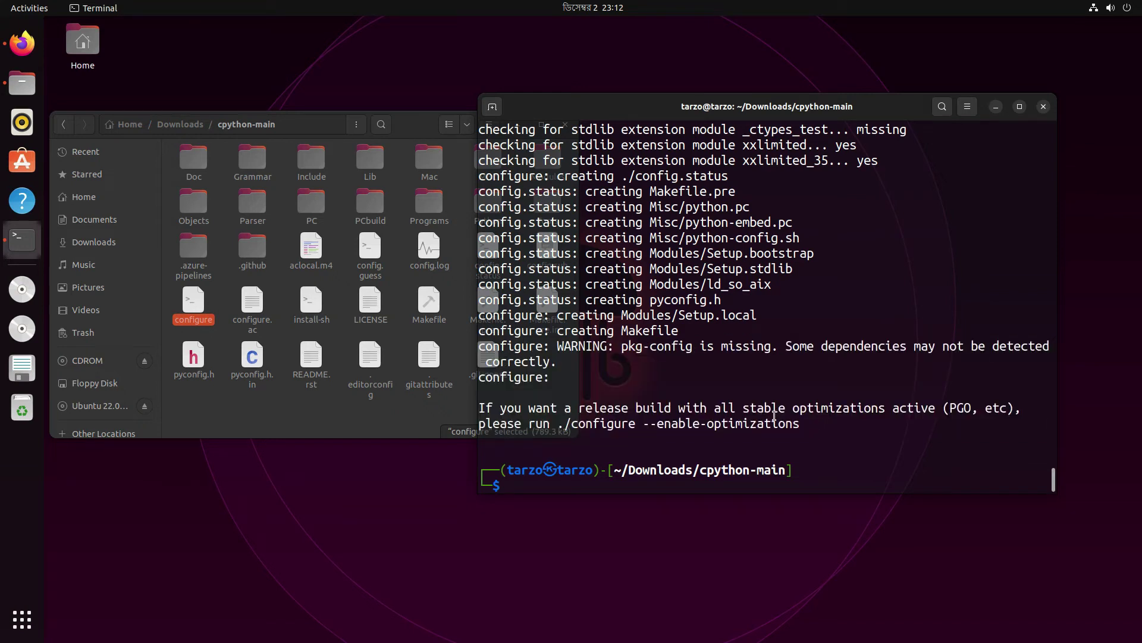
left_click_drag(628, 349, 696, 351)
left_click(695, 351)
type("sudo apt install ")
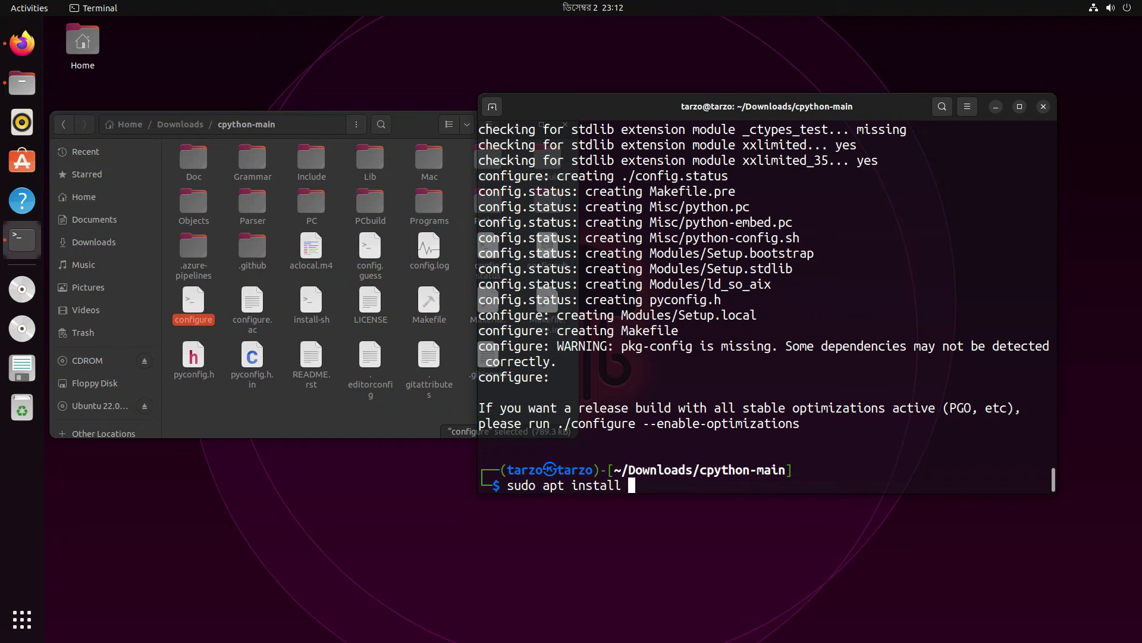
type("pkg-config")
key("Return")
type("Y")
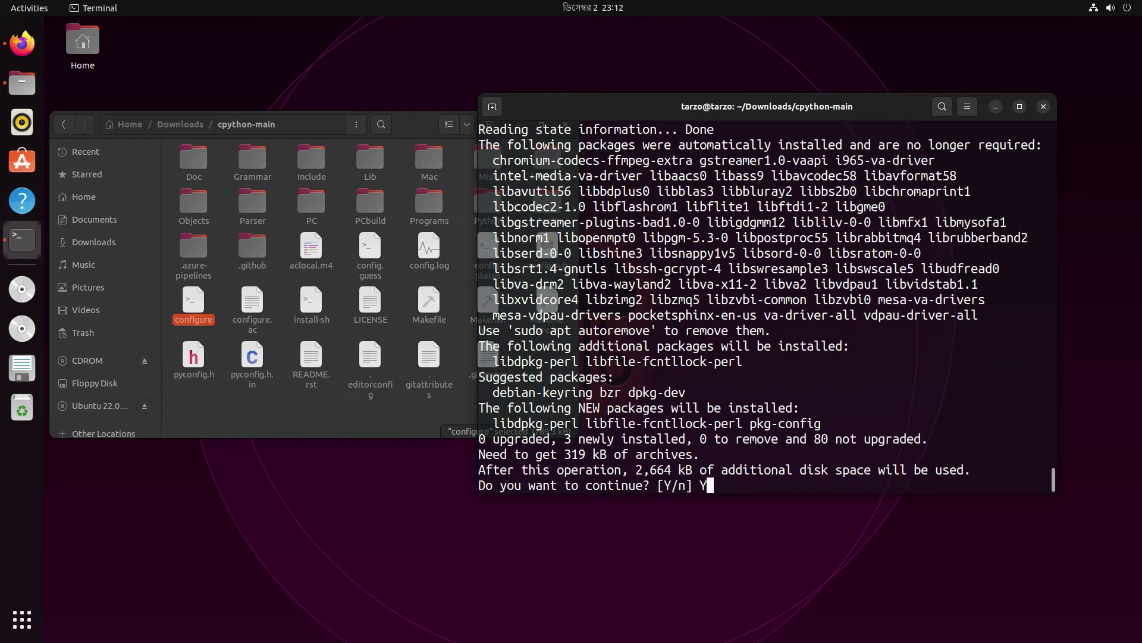
key("Return")
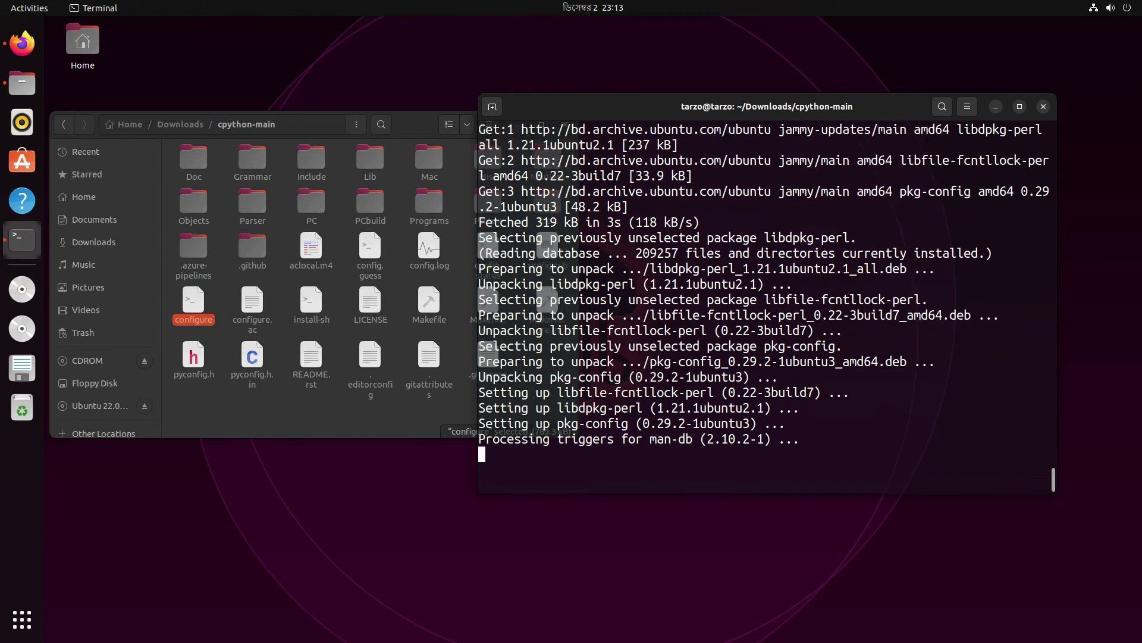
Clear the terminal and rerun the configuration as ./configure --enable-optimization.
type("clear")
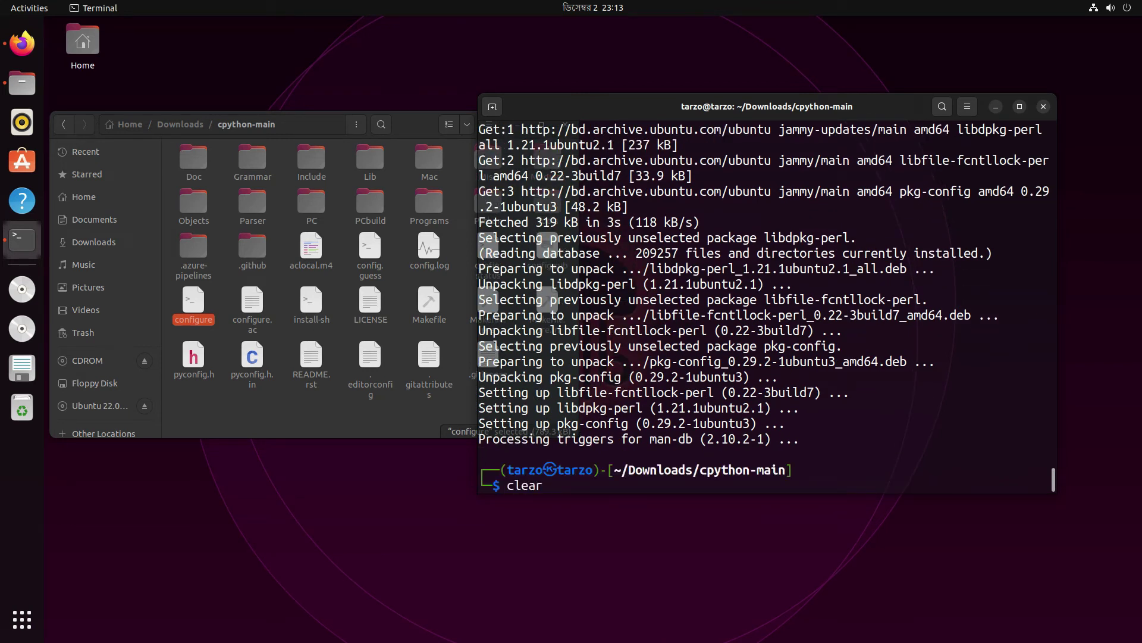
key("Return")
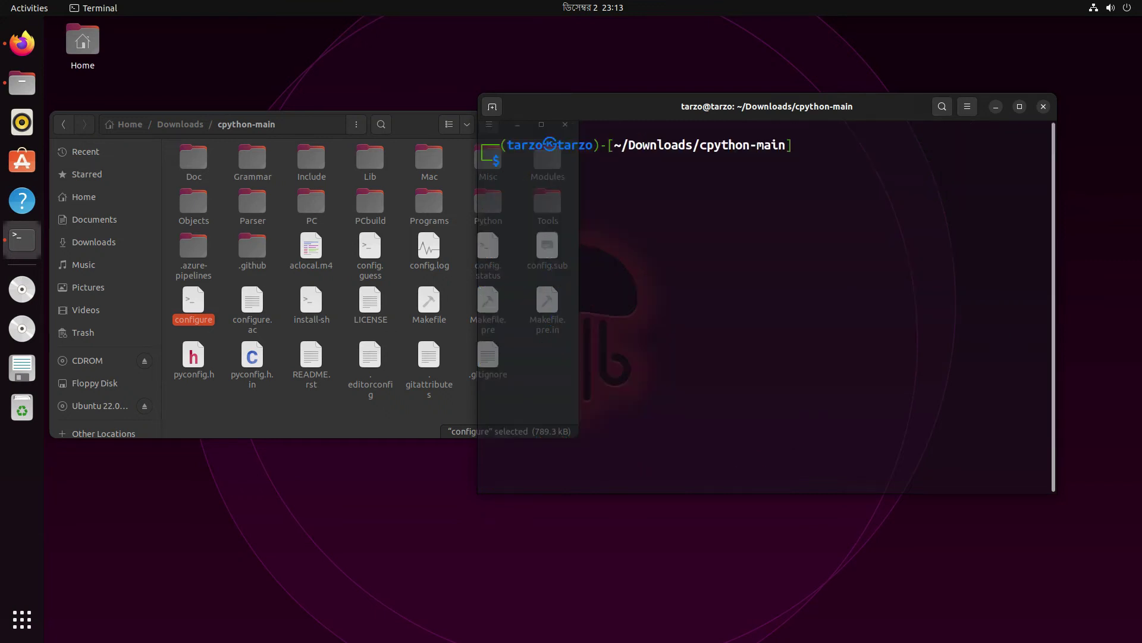
key("Up")
key("Up")
key("Down")
key("Up")
key("Up")
type("--ena")
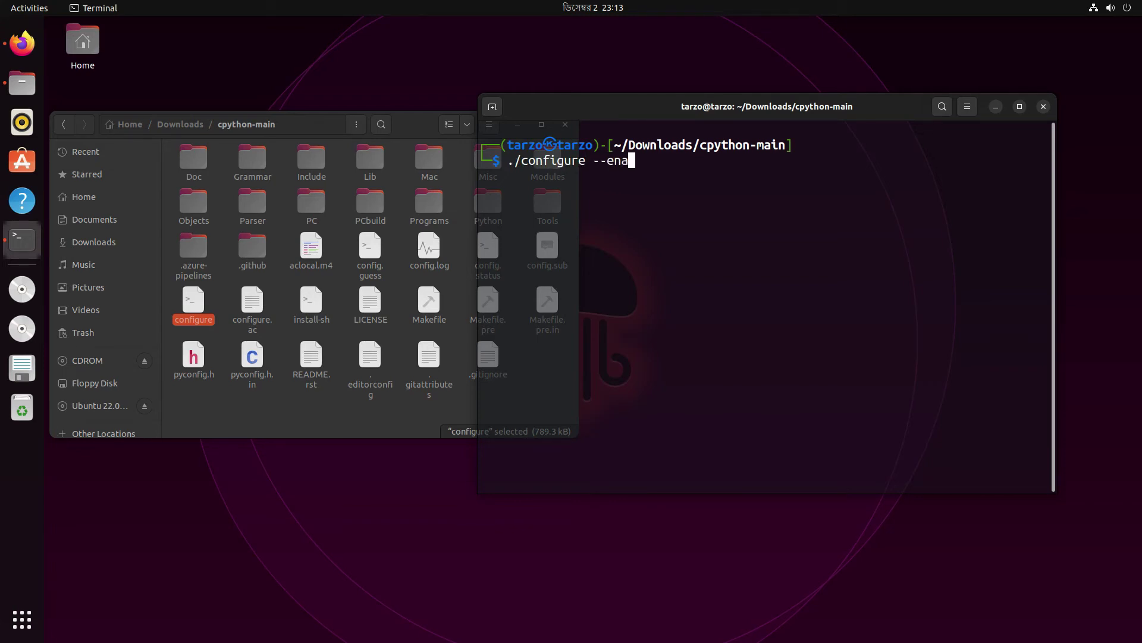
type("ble-optimiza")
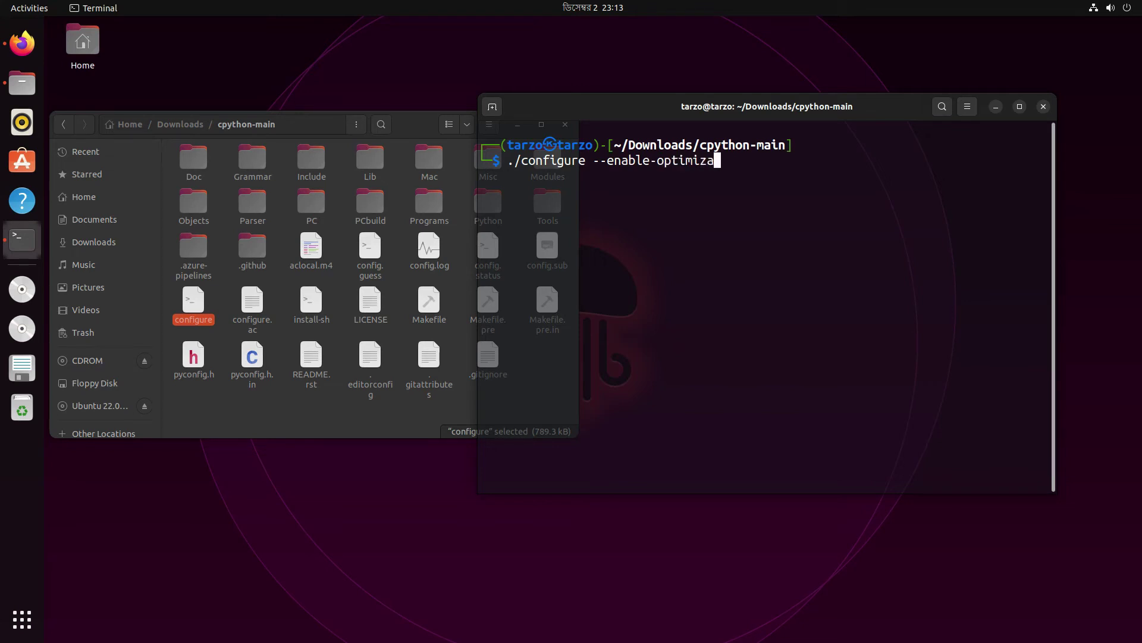
type("tin")
key("BackSpace")
key("BackSpace")
type("ion")
key("Return")
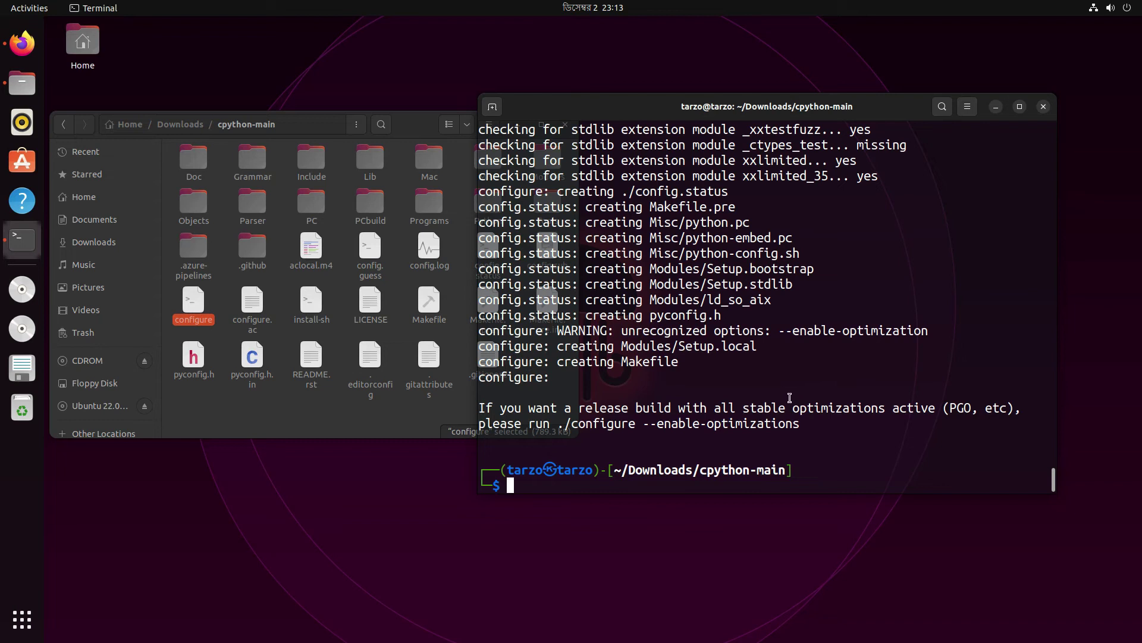
Clear the terminal and try to build the source with make.
type("clear")
key("Return")
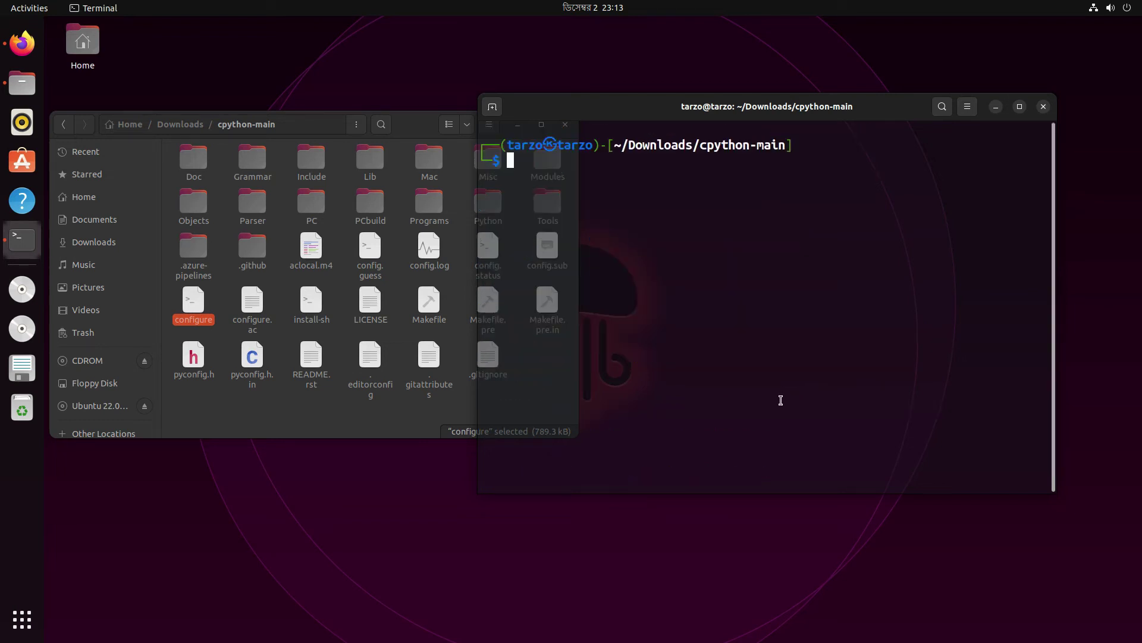
type("nake")
key("BackSpace")
key("BackSpace")
key("BackSpace")
type("make")
key("BackSpace")
key("BackSpace")
key("BackSpace")
key("BackSpace")
key("BackSpace")
type("make")
key("Return")
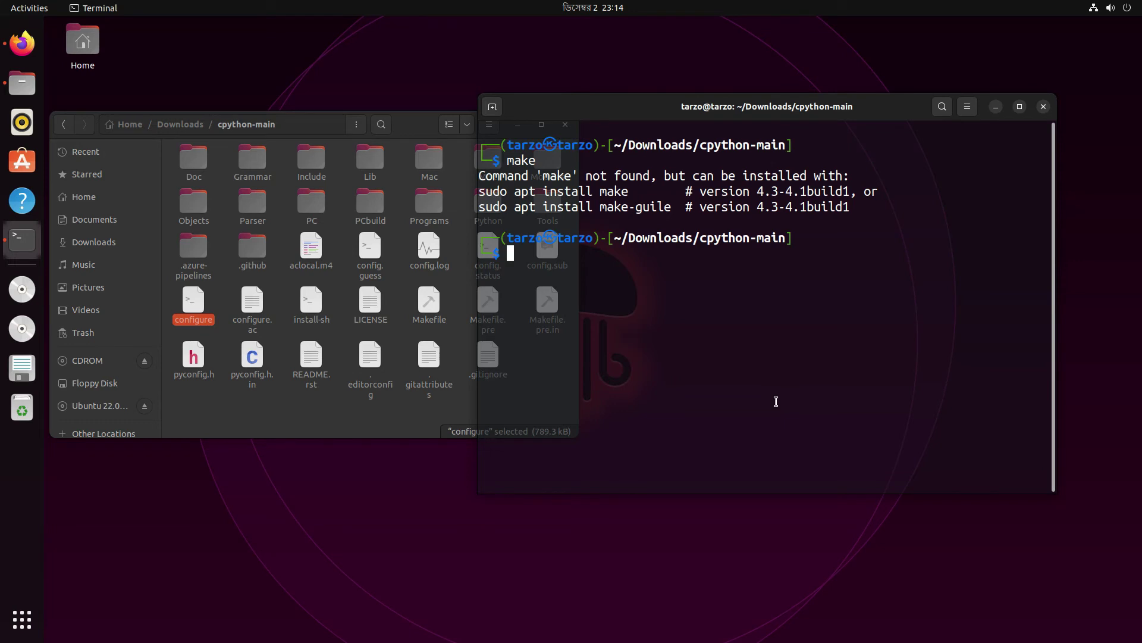
Install the make package with sudo apt install make.
type("sudoi apt install ")
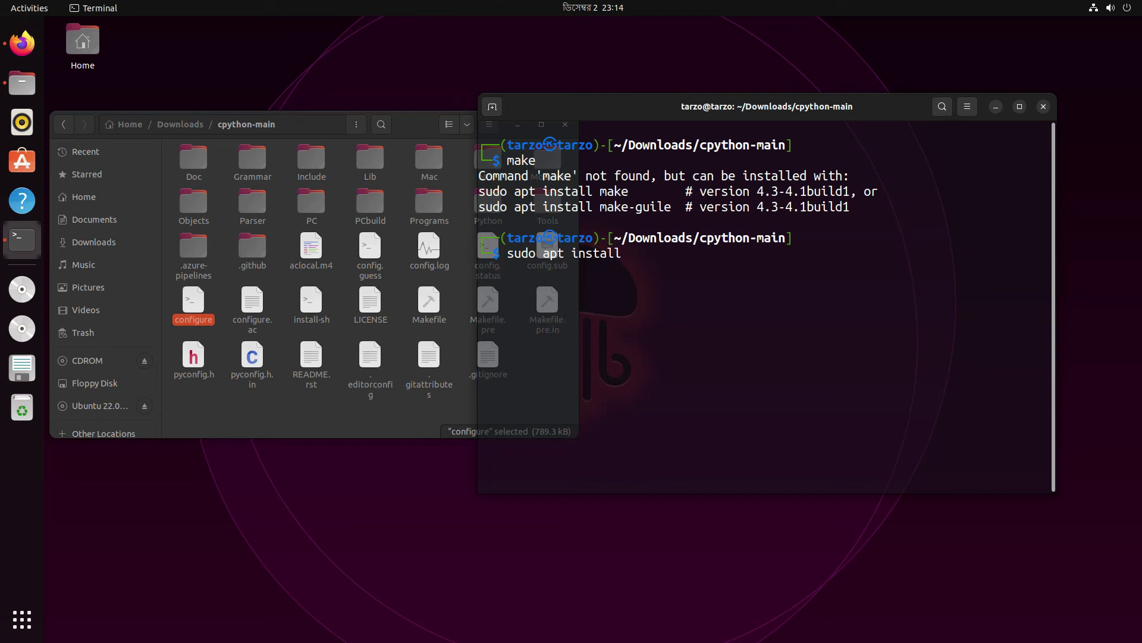
type("make")
key("Return")
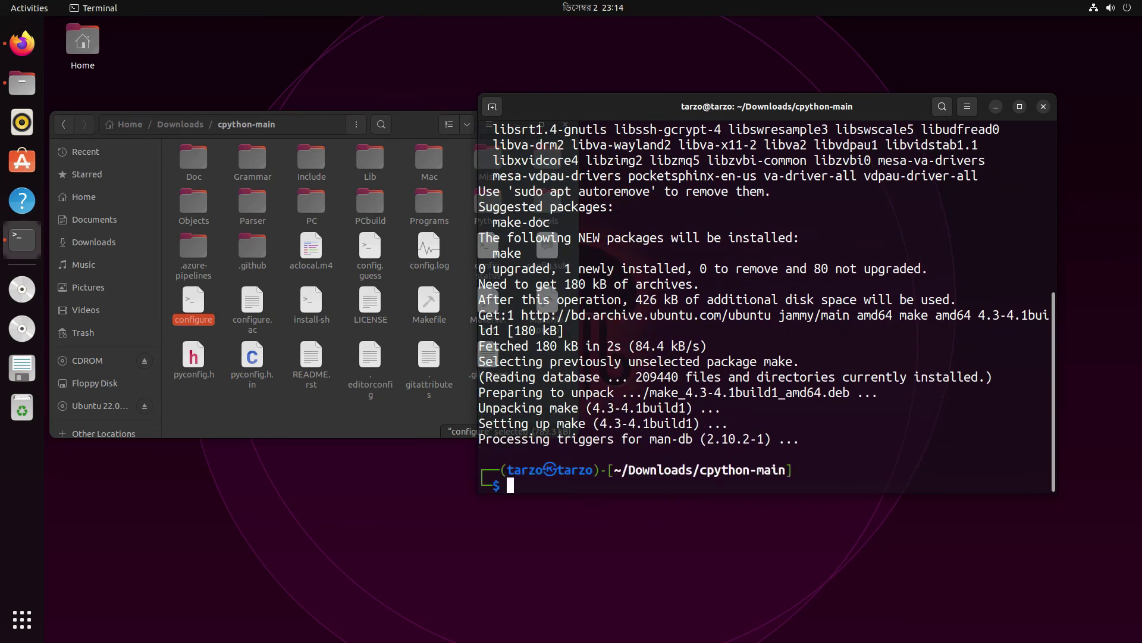
Clear the terminal and build the CPython source with make, clearing any stray characters from the prompt.
type("ear")
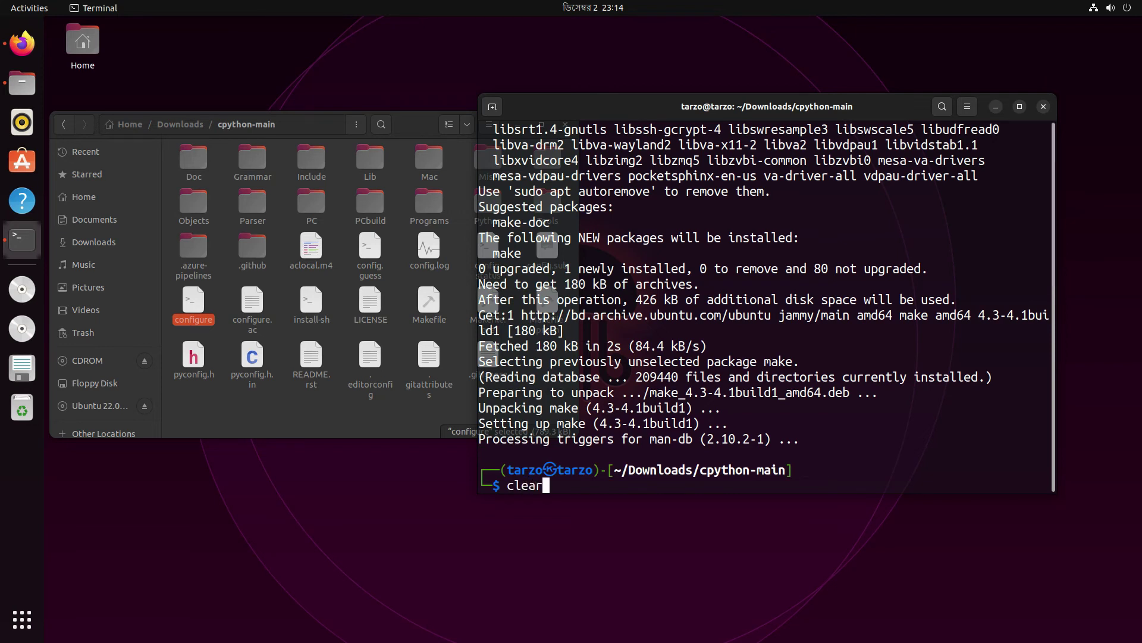
key("Return")
type("make")
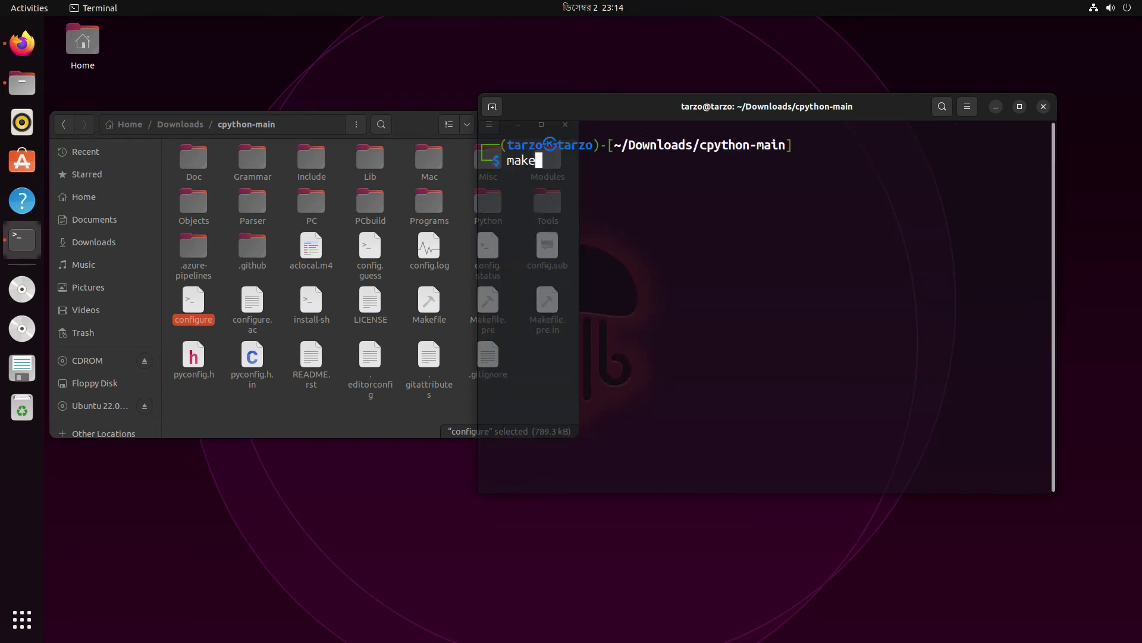
key("Return")
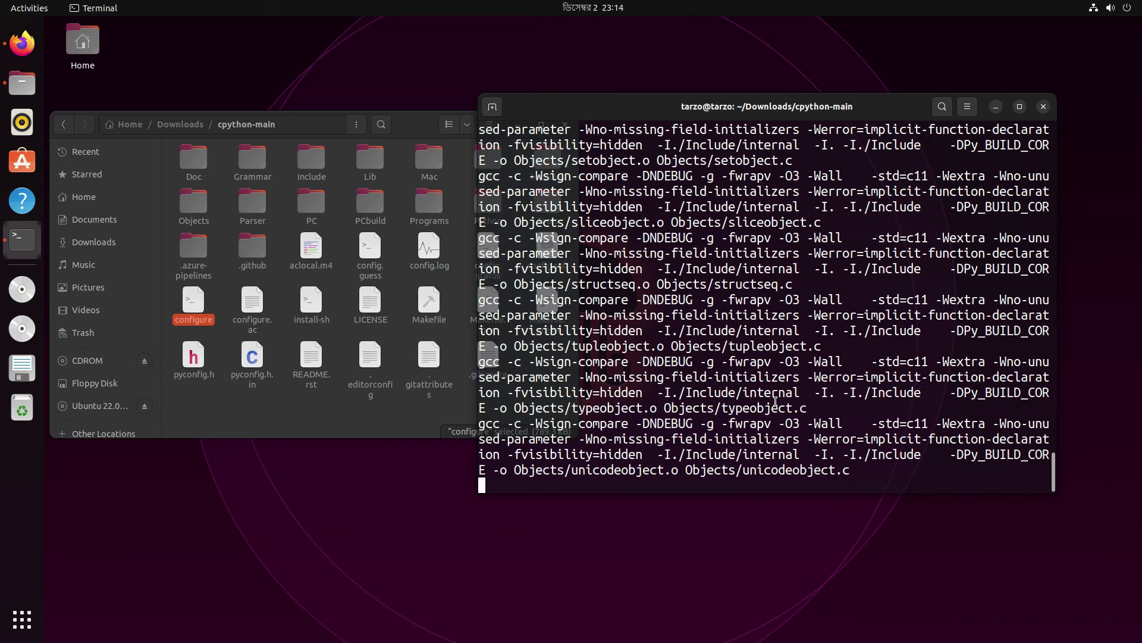
type("d")
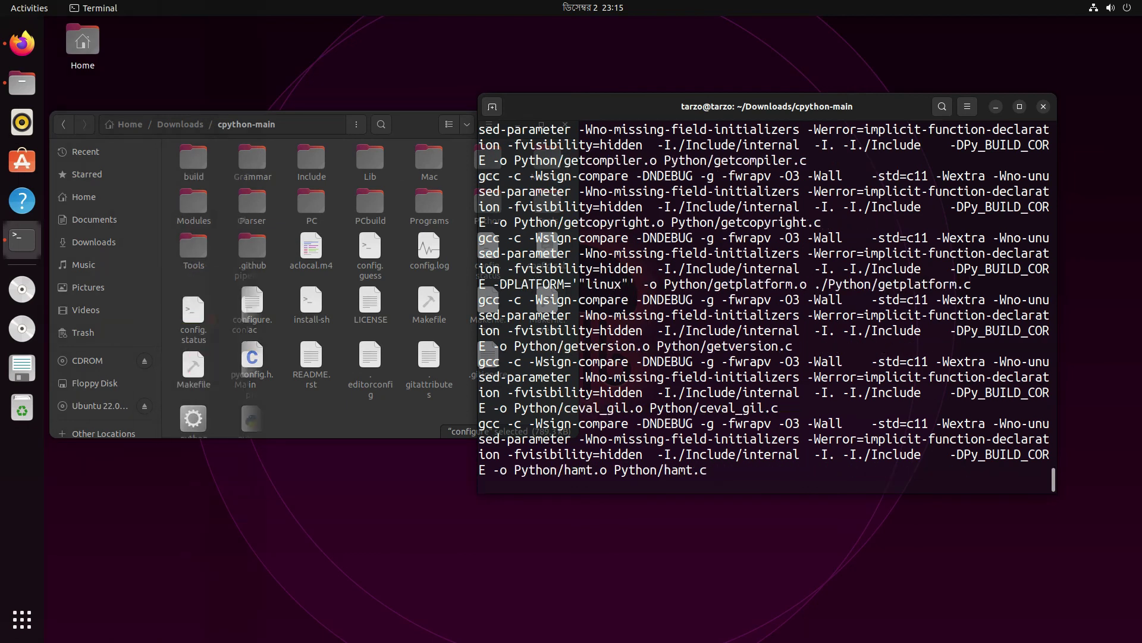
type("d")
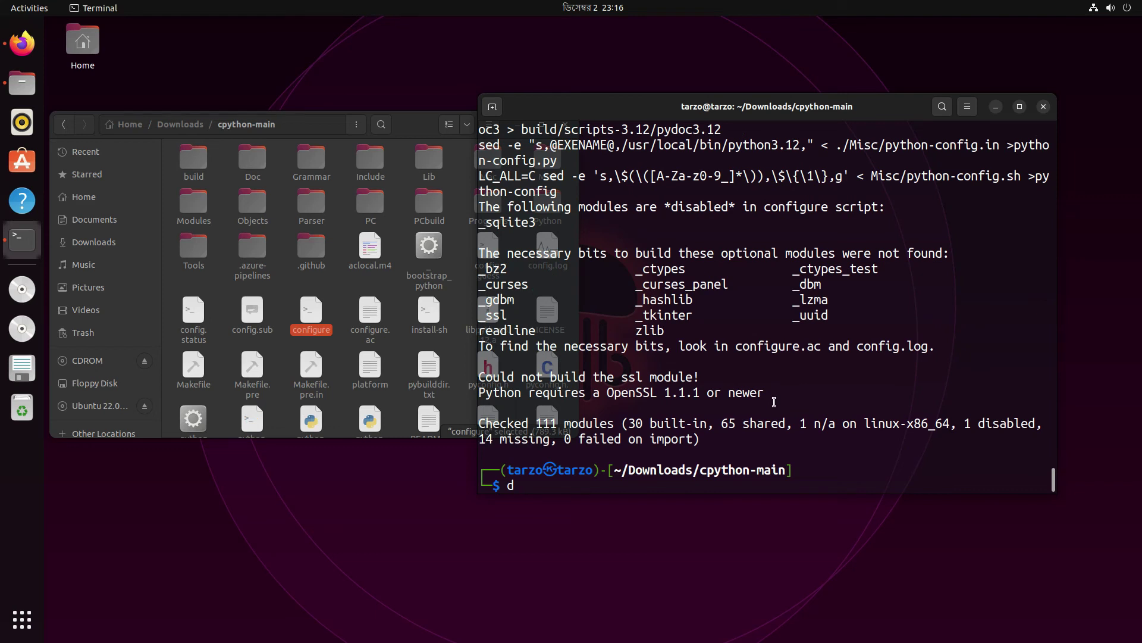
key("BackSpace")
Clear the terminal and check the system's current Python version with python3 --version.
type("clear")
key("Return")
type("python3")
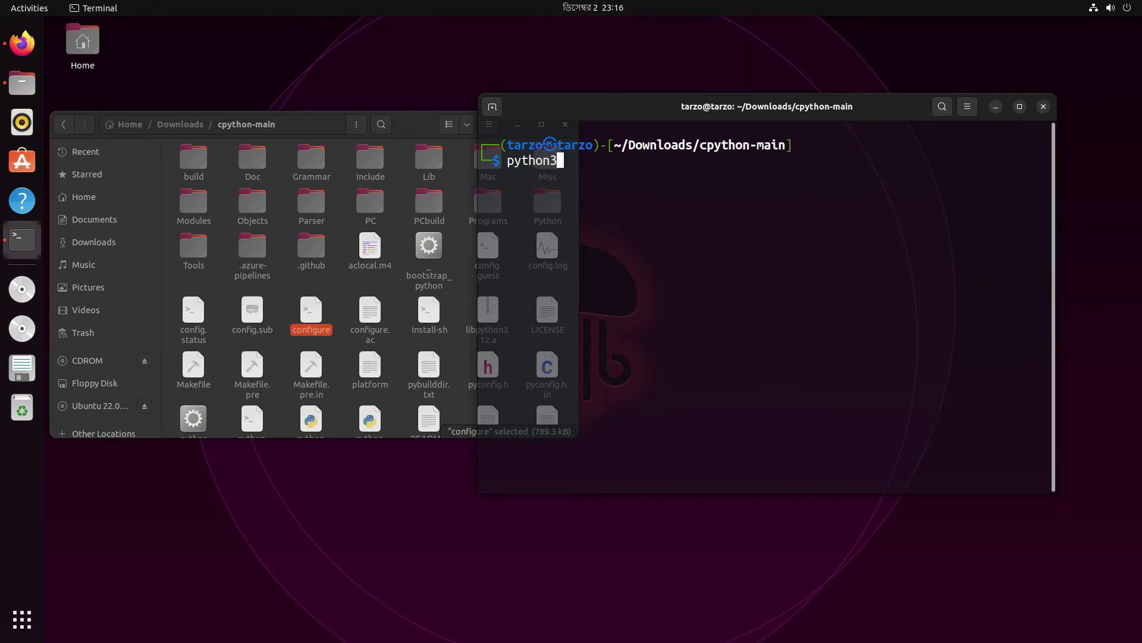
type(" --version")
key("Return")
Clear the terminal and run the Python test suite with make test.
type("clear")
key("Return")
type("make test")
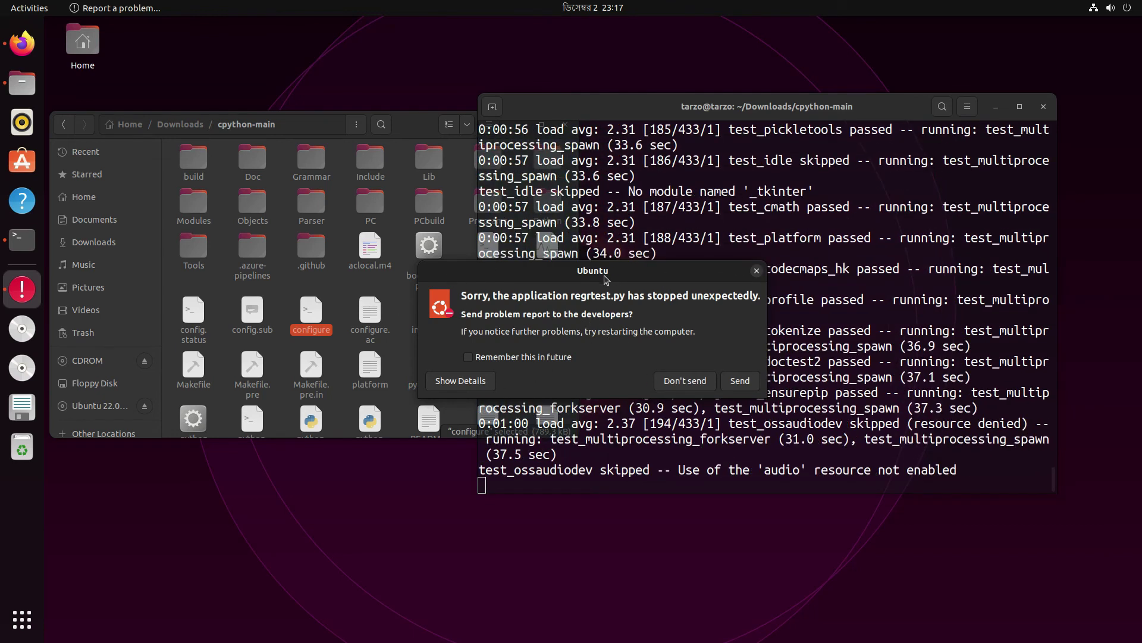
Send the problem report for regrtest.py with the choice remembered in future, authenticating with the account password.
left_click_drag(606, 278, 341, 228)
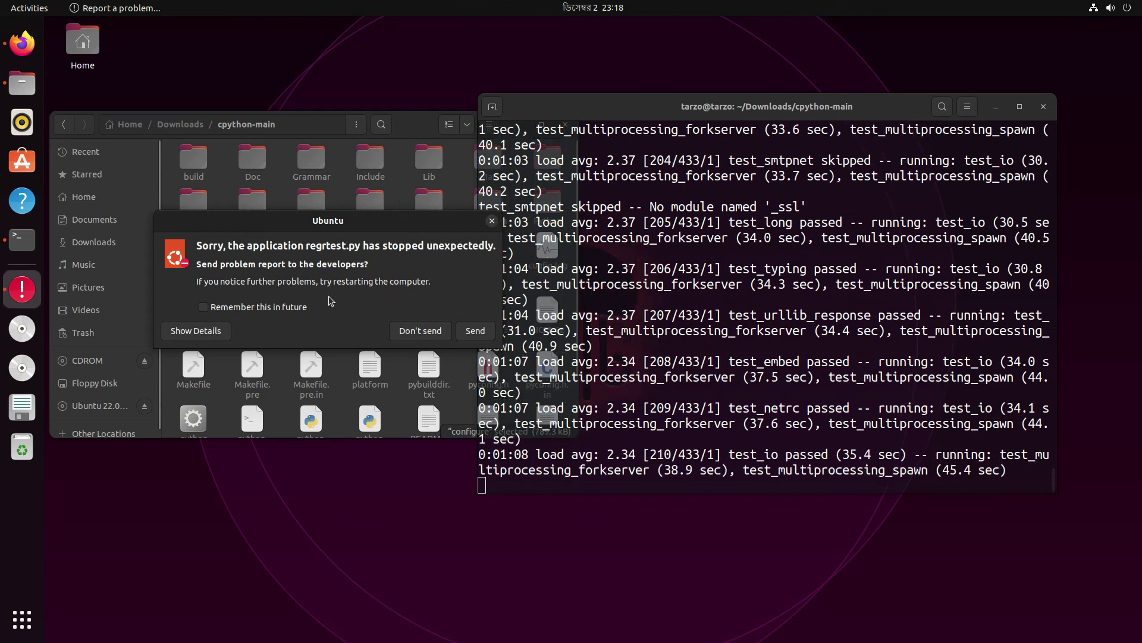
left_click(286, 307)
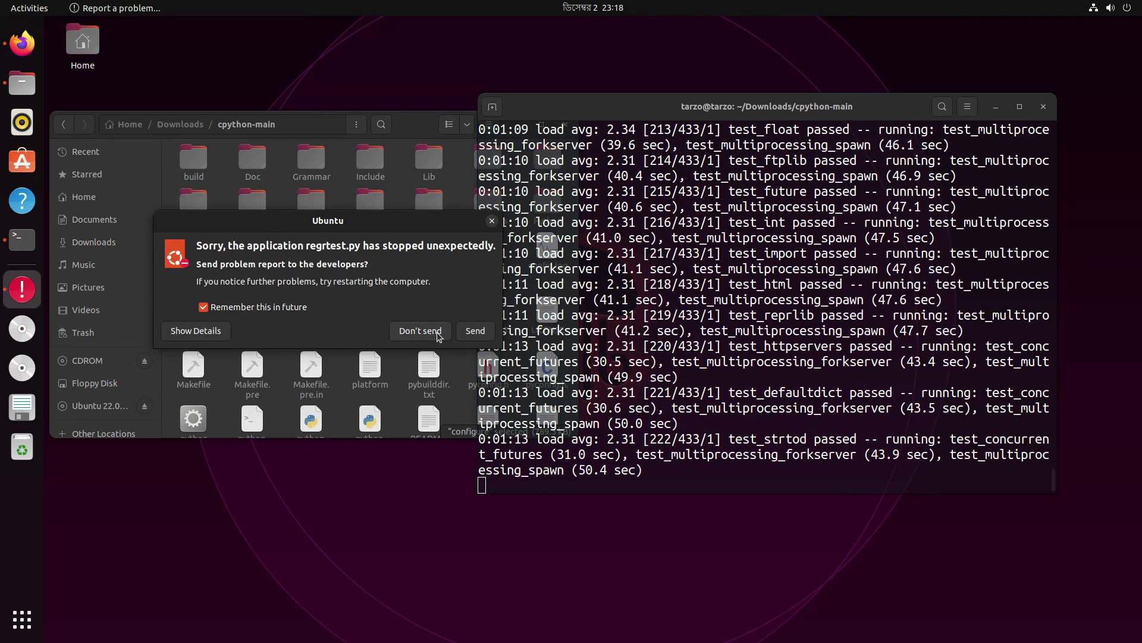
left_click(475, 331)
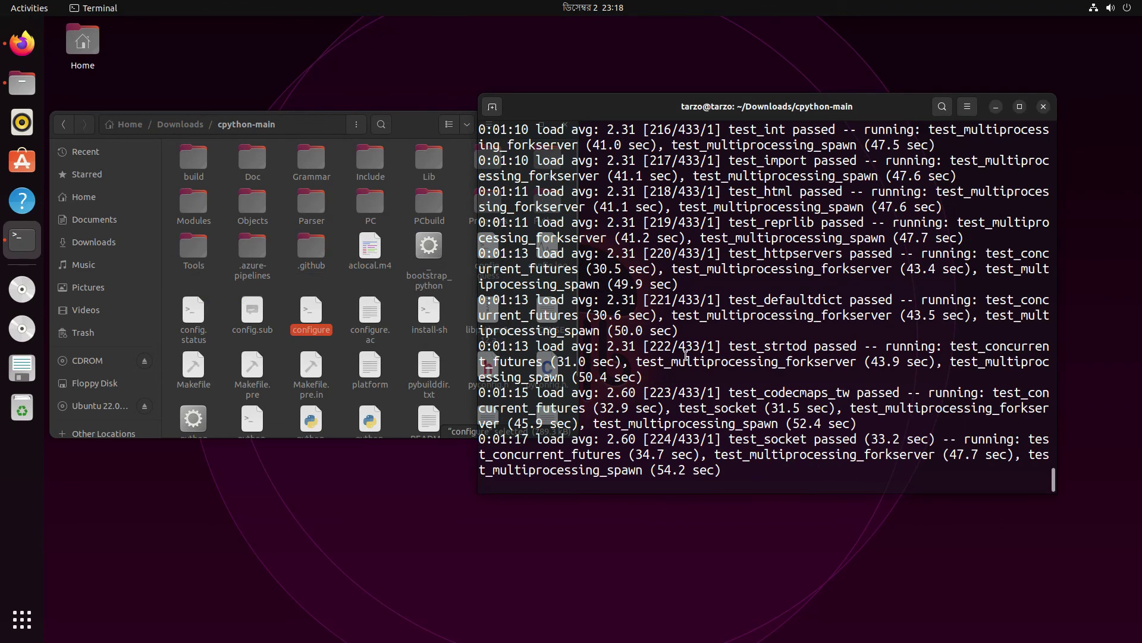
type("•••••••")
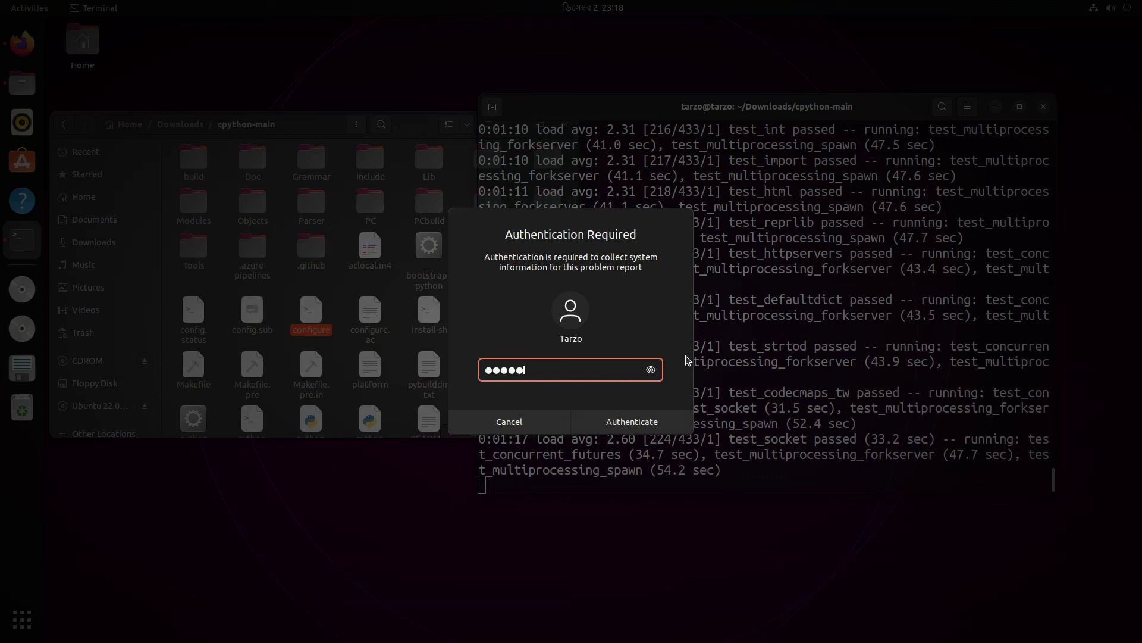
key("Return")
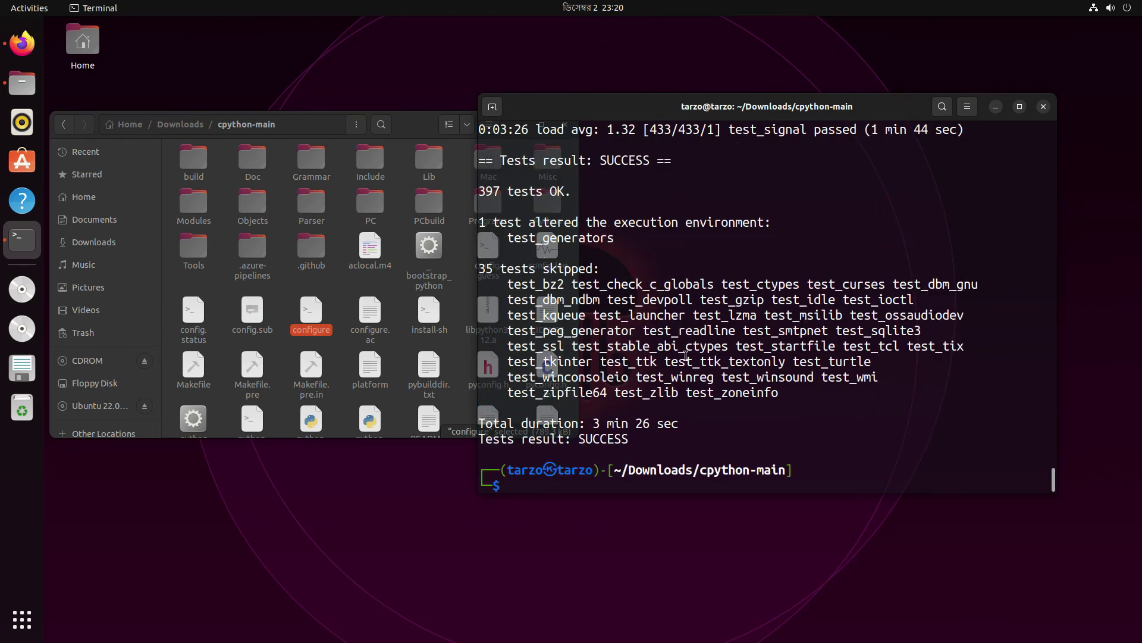
Examine the final test result and total duration in the make test summary.
left_click_drag(630, 440, 510, 439)
left_click(609, 452)
left_click_drag(593, 424, 480, 424)
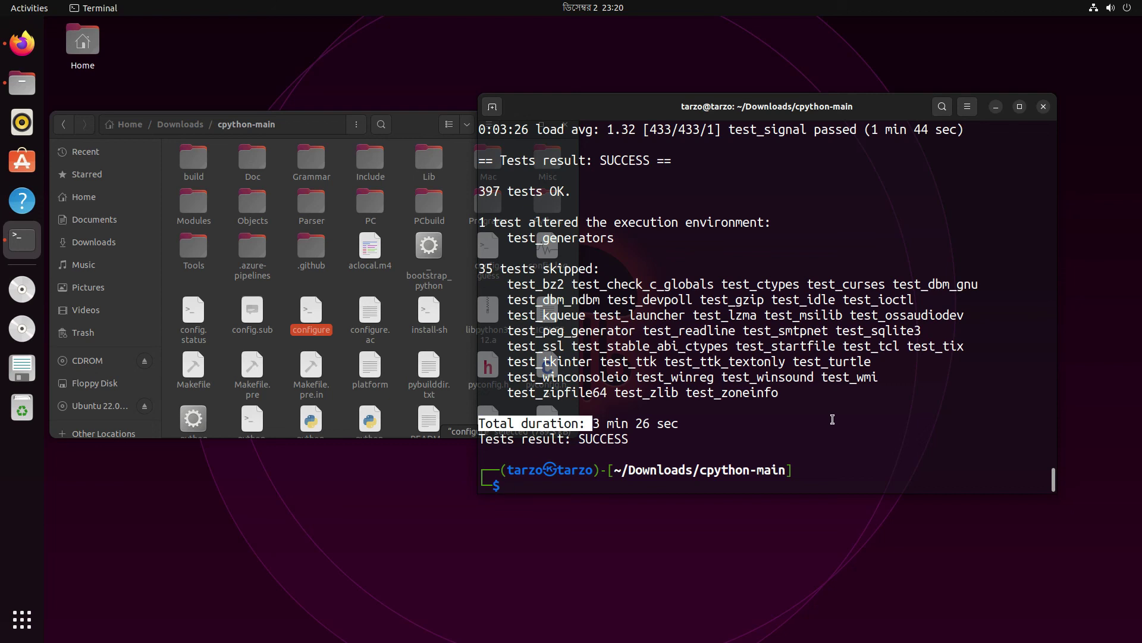
Install the built Python with sudo make install and clear the terminal output.
type("sudo make install")
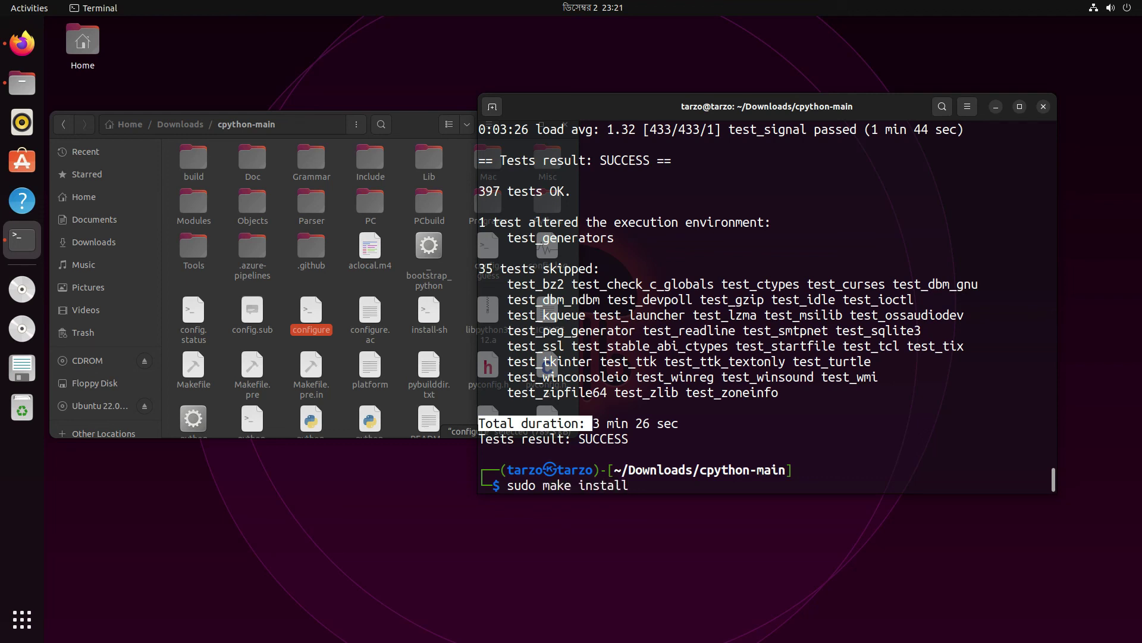
key("Return")
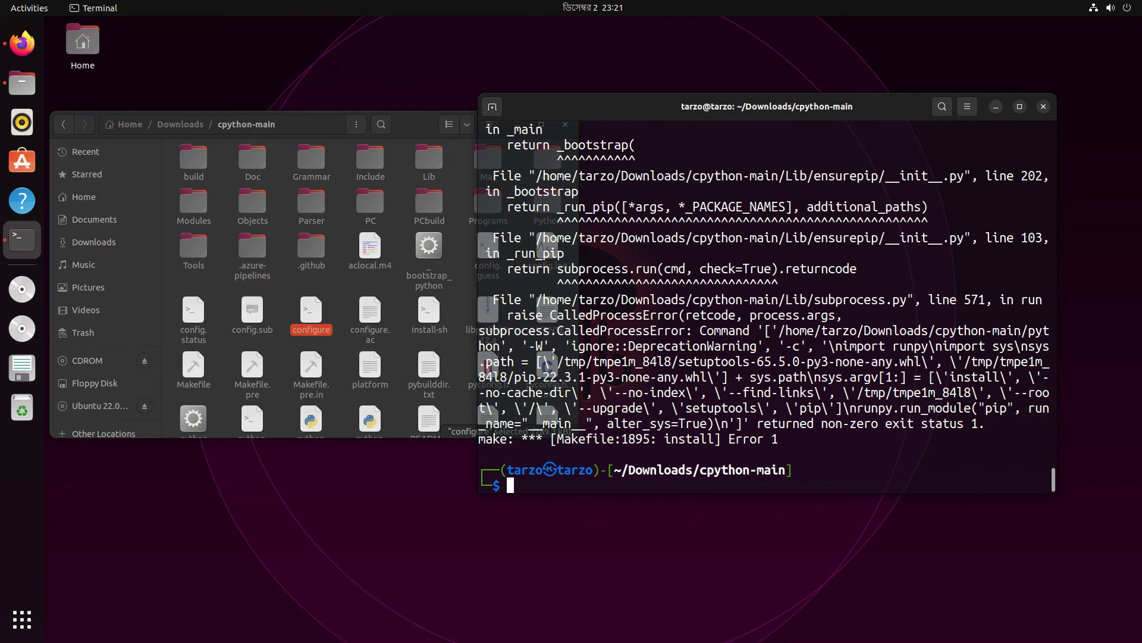
type("clear")
key("Return")
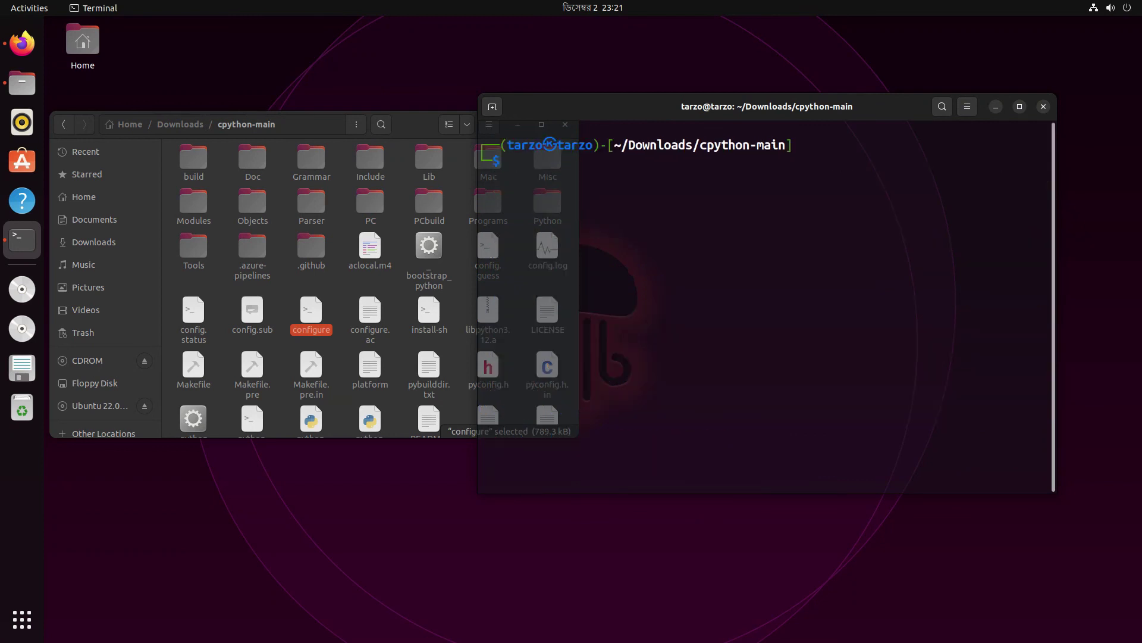
Check the Python version after the installation with python3 --version and clear the terminal.
type("python3 --version")
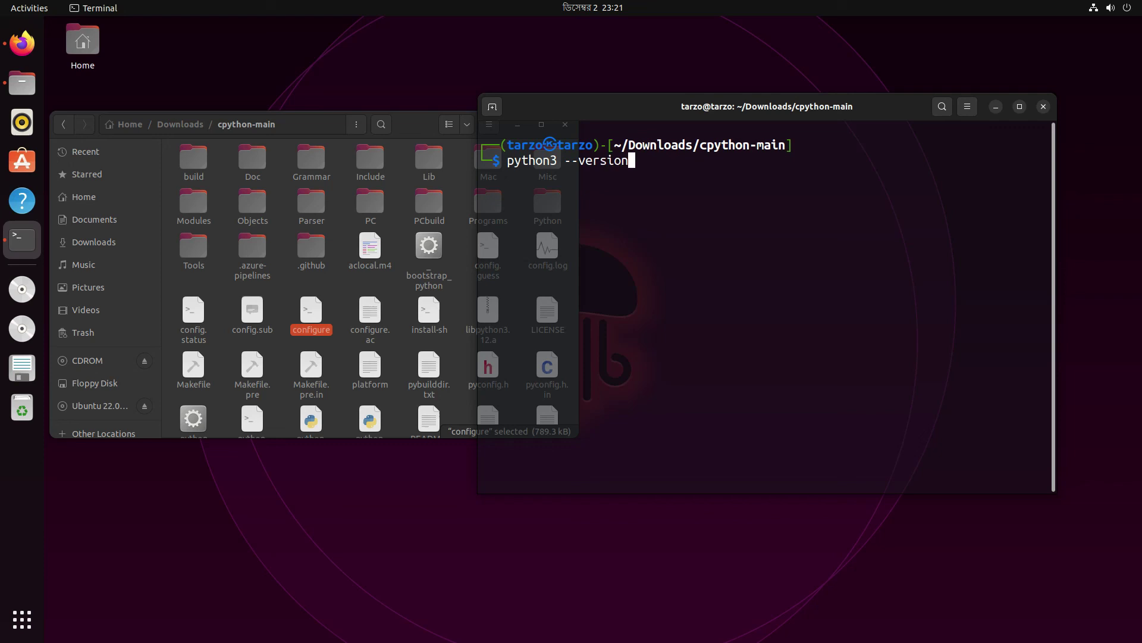
key("Return")
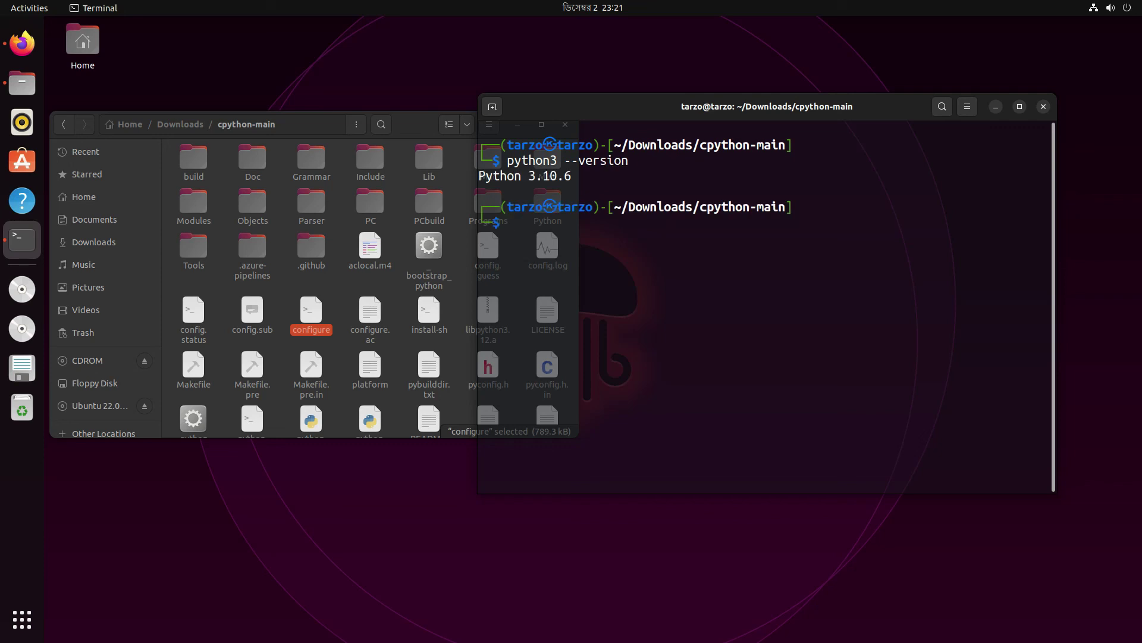
type("clear")
key("Return")
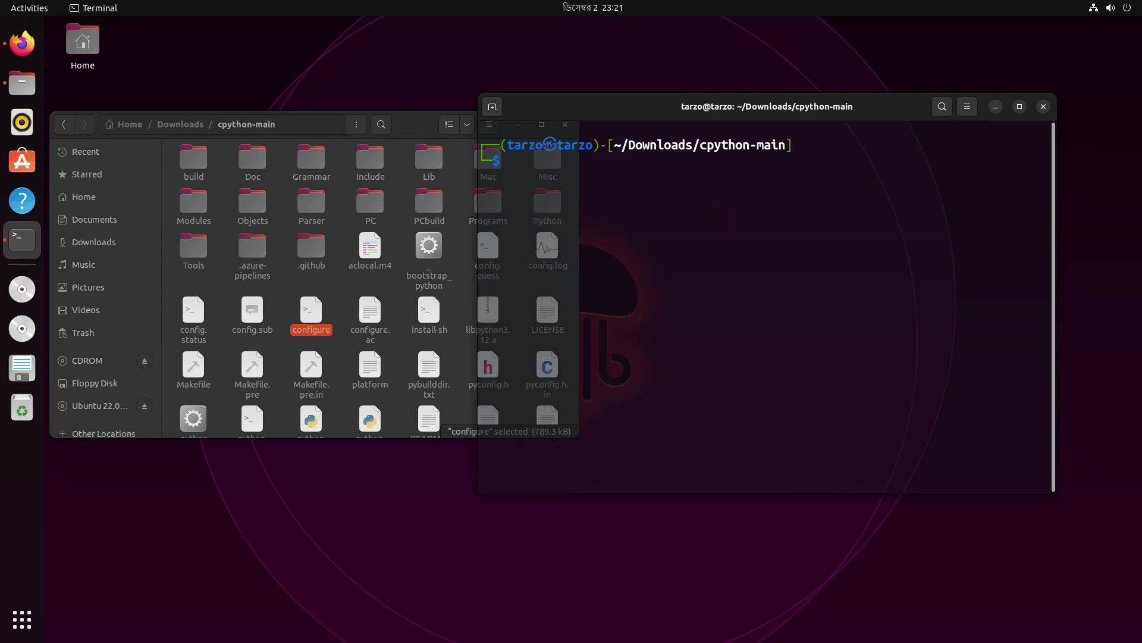
Restart the computer with the reboot command and log back in with the account password.
type("reboot")
key("Return")
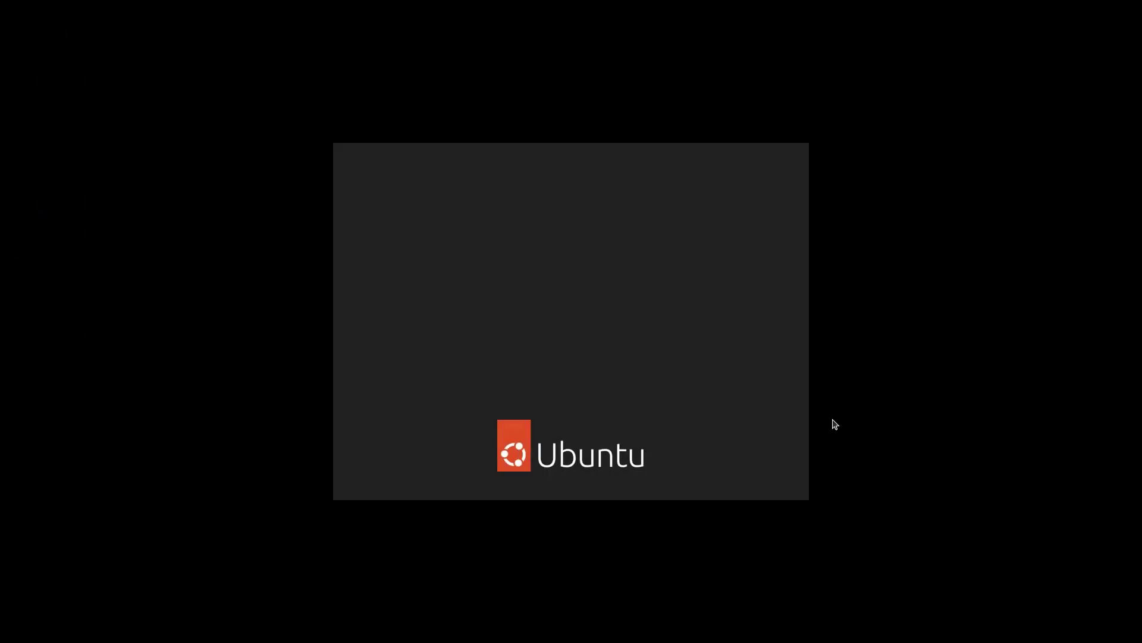
key("Return")
type("•••••")
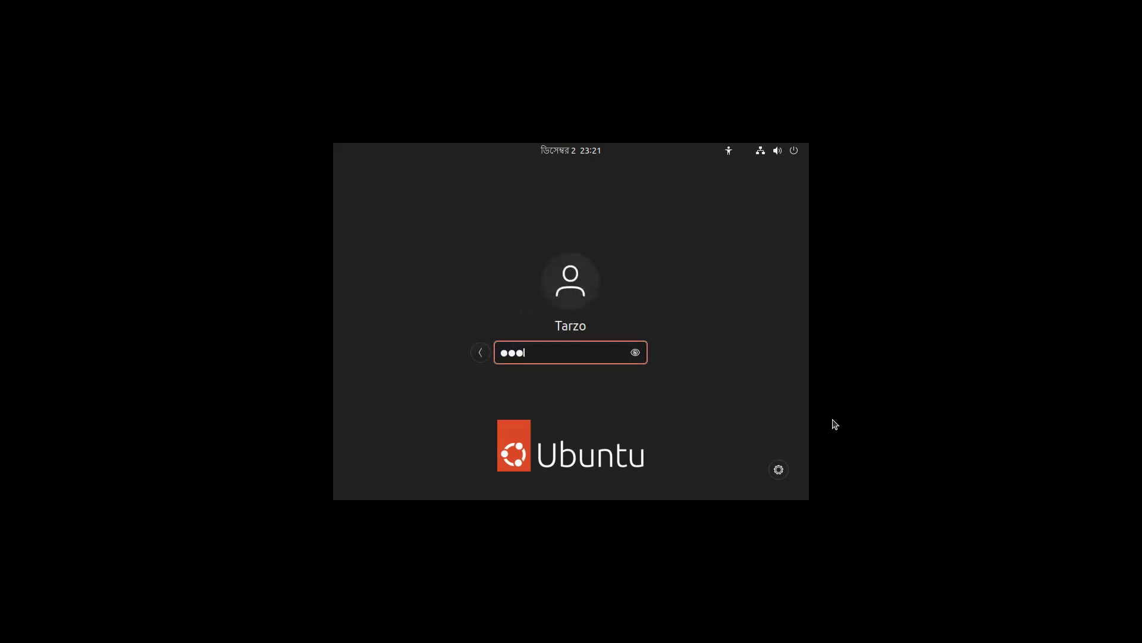
key("Return")
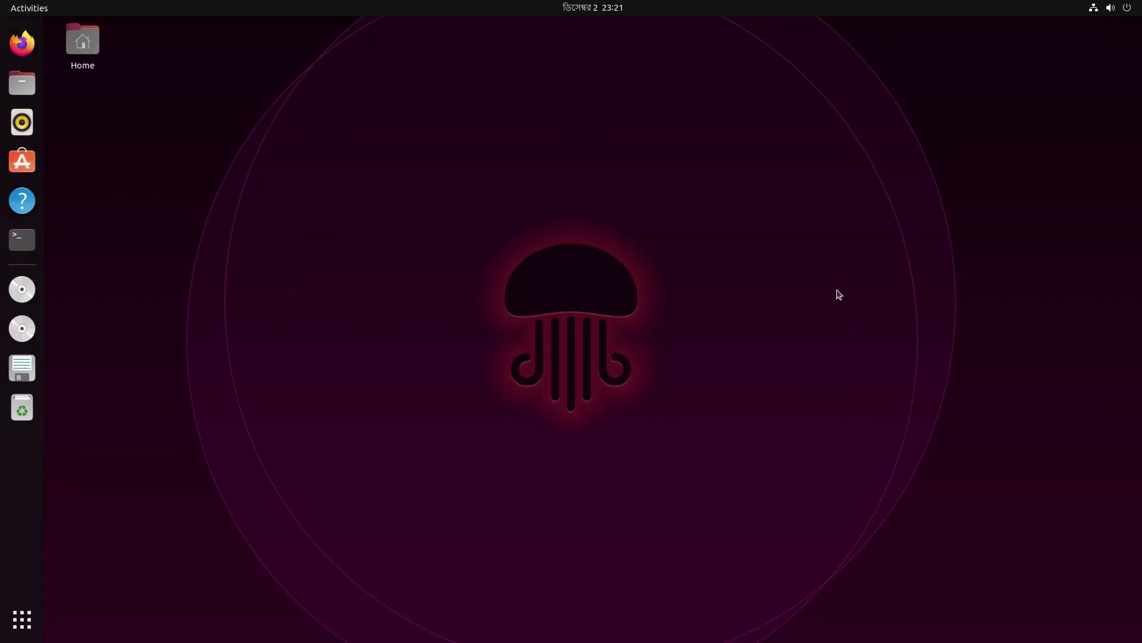
Open a new terminal, run python3 --version, and examine the version reported after the restart.
key("ctrl+alt+t")
type("python3 --version")
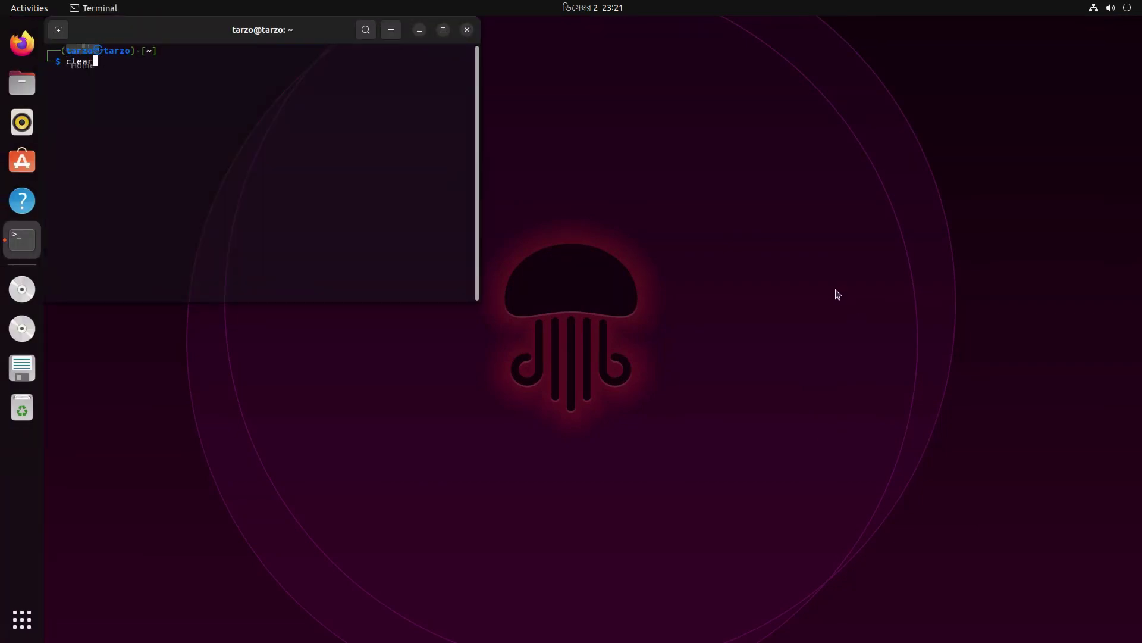
key("Return")
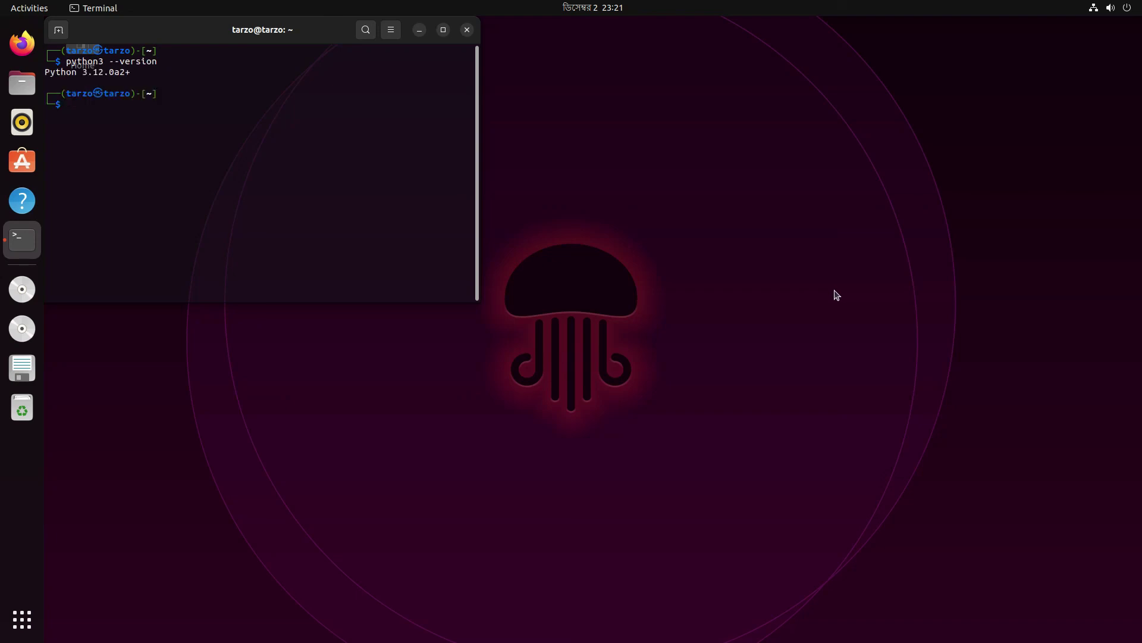
left_click_drag(296, 33, 744, 113)
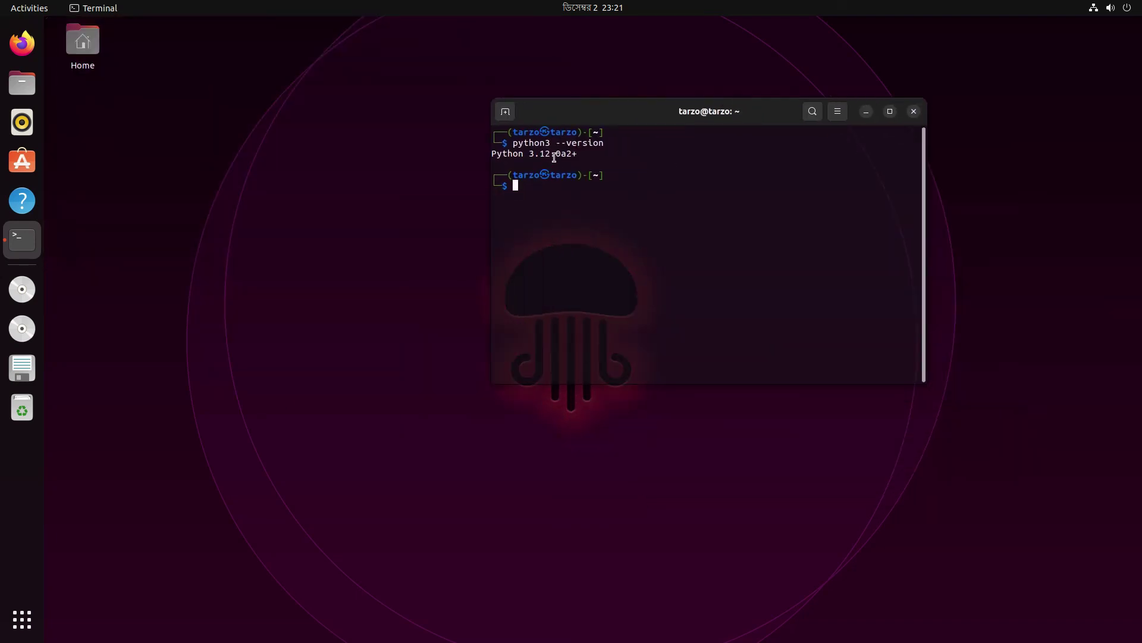
left_click_drag(529, 153, 574, 154)
left_click(584, 157)
left_click(576, 154)
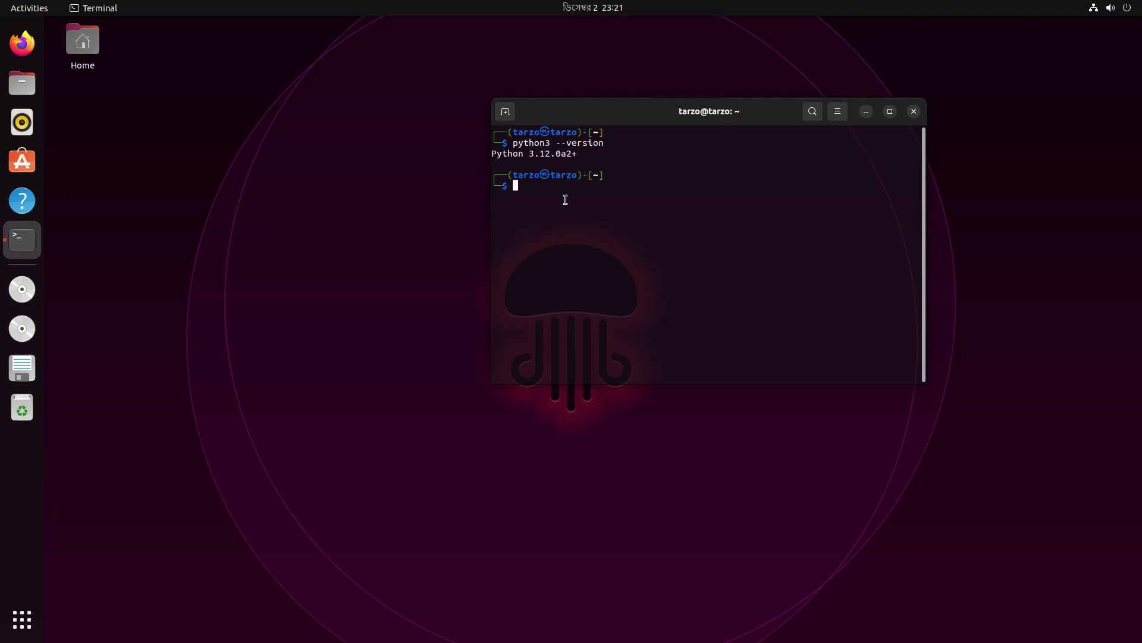